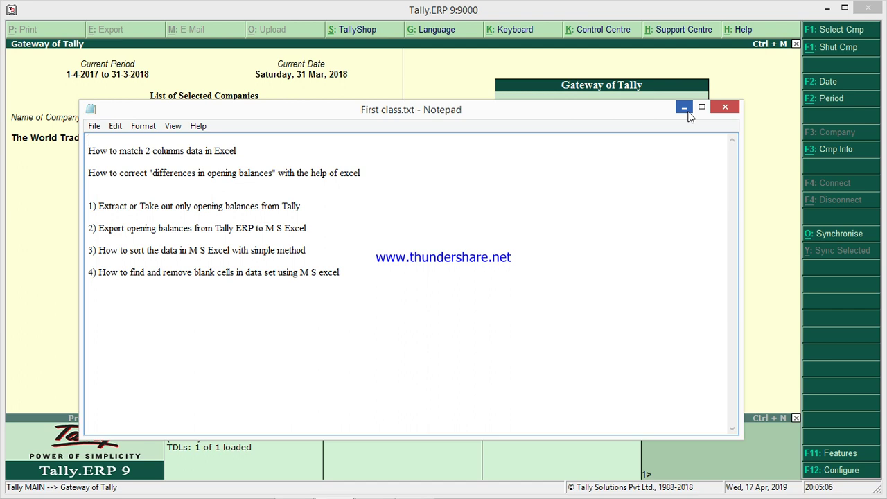
Minimize the notes and display The World Traders' Trial Balance in ledger-wise view.
left_click(684, 108)
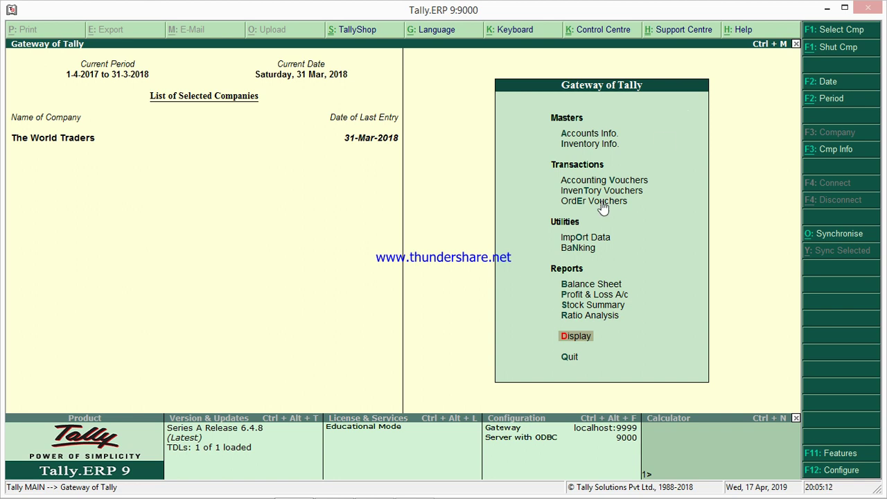
key("Up")
key("Down")
key("Return")
key("Down")
key("Up")
key("Return")
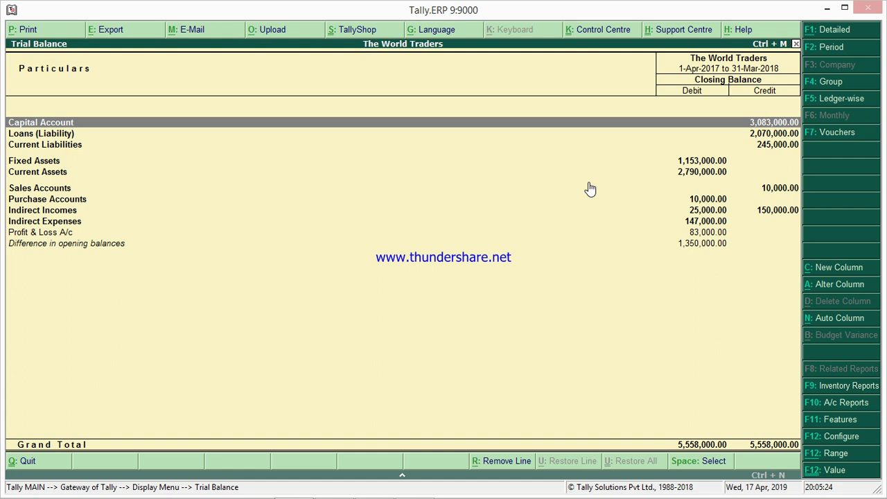
left_click(835, 101)
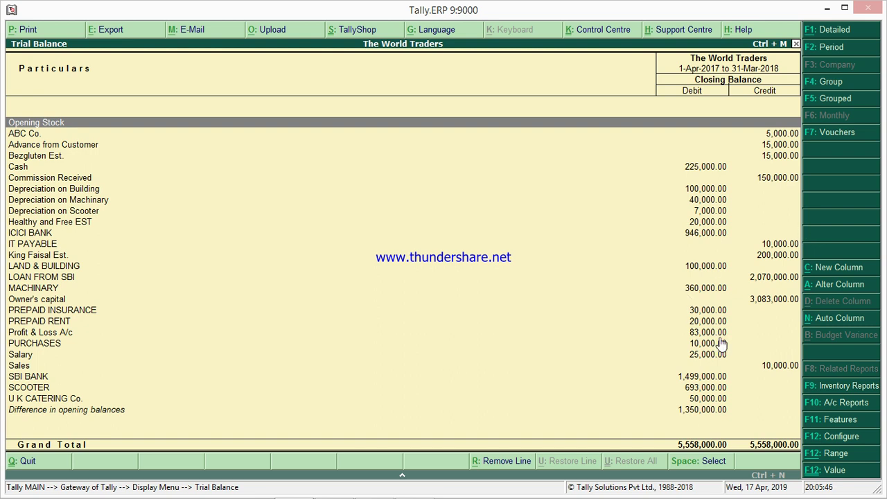
Configure the Trial Balance to show opening balances and hide closing balances, leaving the other options at their current settings.
left_click(830, 441)
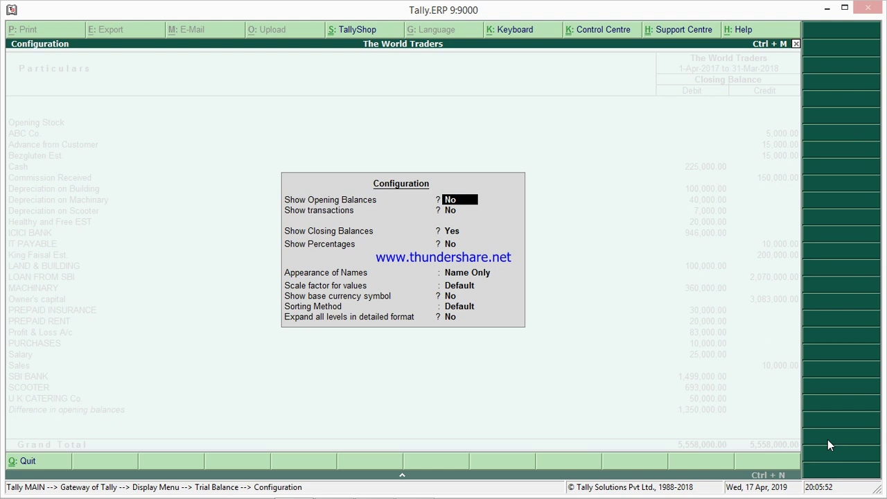
type("y")
key("Return")
key("Return")
type("n")
key("Return")
key("Return")
key("Return")
key("Return")
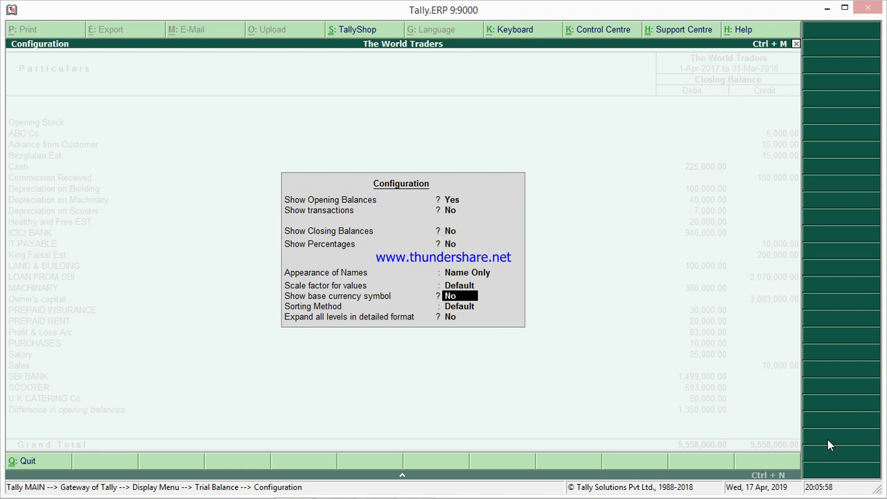
key("Return")
key("Return")
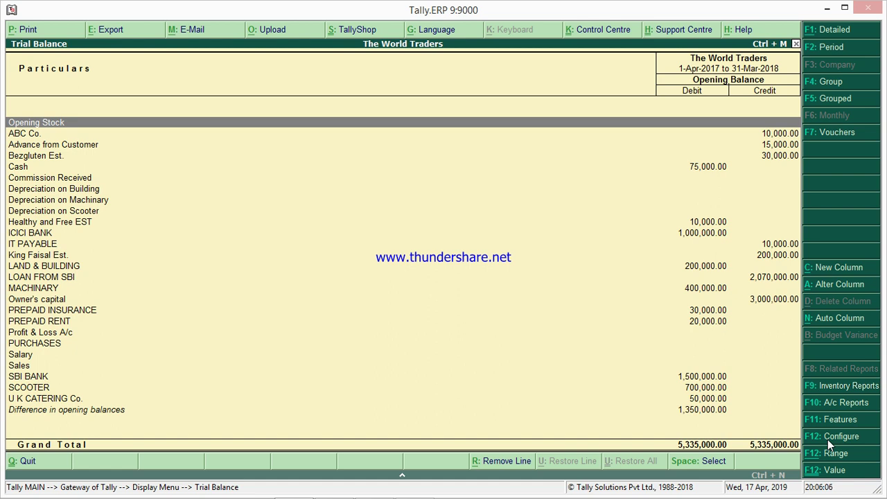
Start exporting the Trial Balance and edit its settings, choosing Default (All Languages) and the Excel (Spreadsheet) format.
left_click(109, 33)
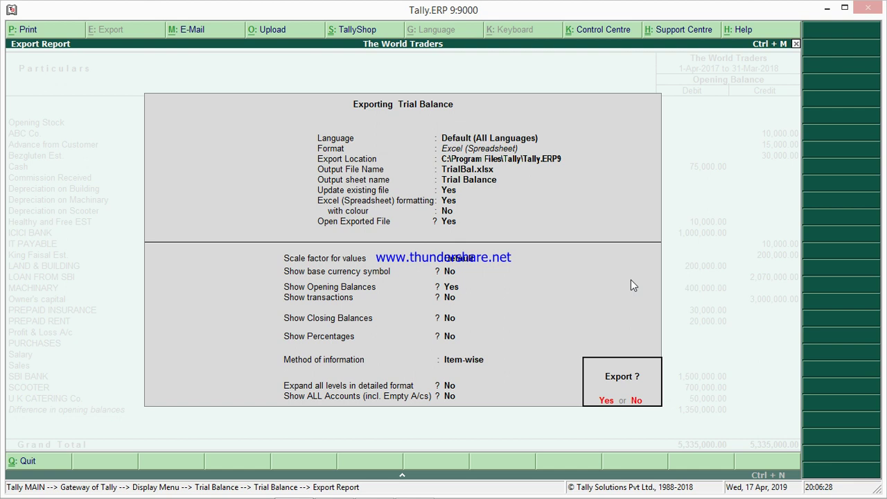
left_click(636, 400)
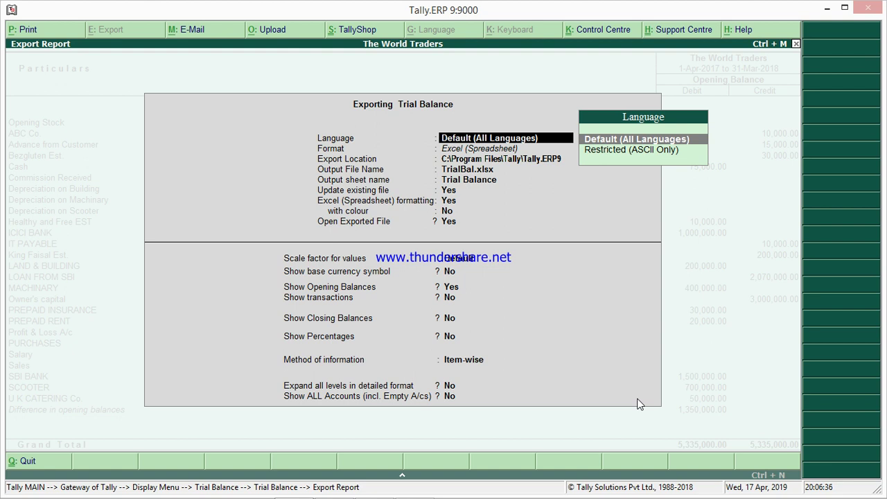
key("Return")
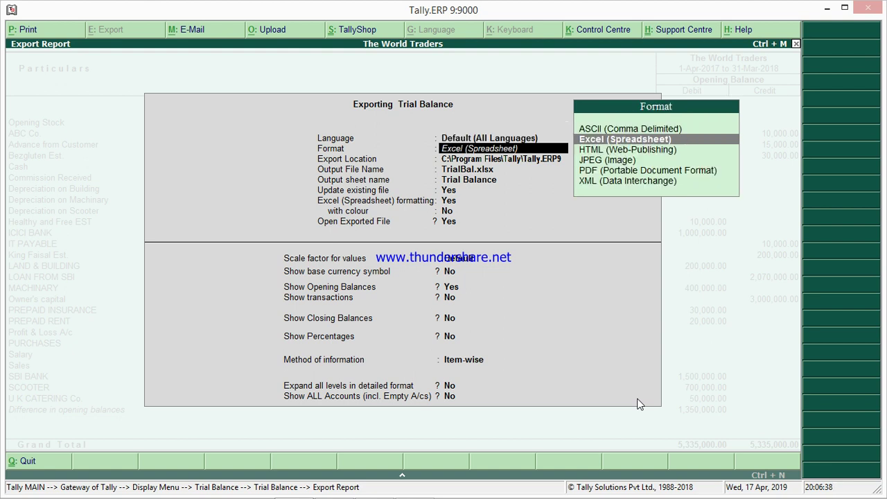
key("Down")
key("Down")
key("Down")
key("Down")
key("Up")
key("Up")
key("Up")
key("Up")
key("Return")
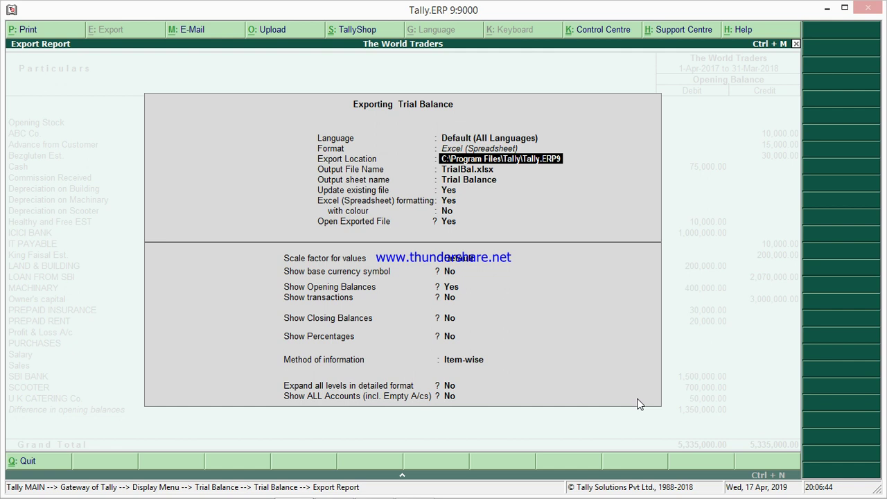
Create a folder on the desktop with the default name New folder for the exported file.
mouse_move(69, 493)
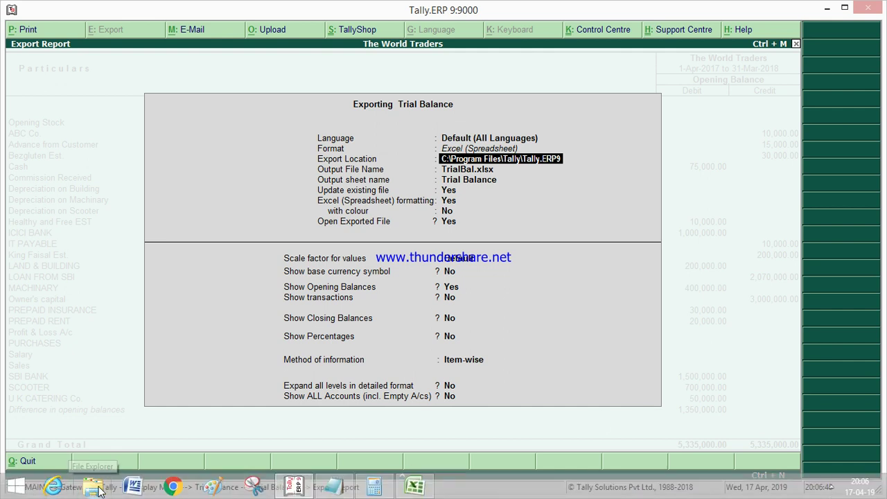
key("super+d")
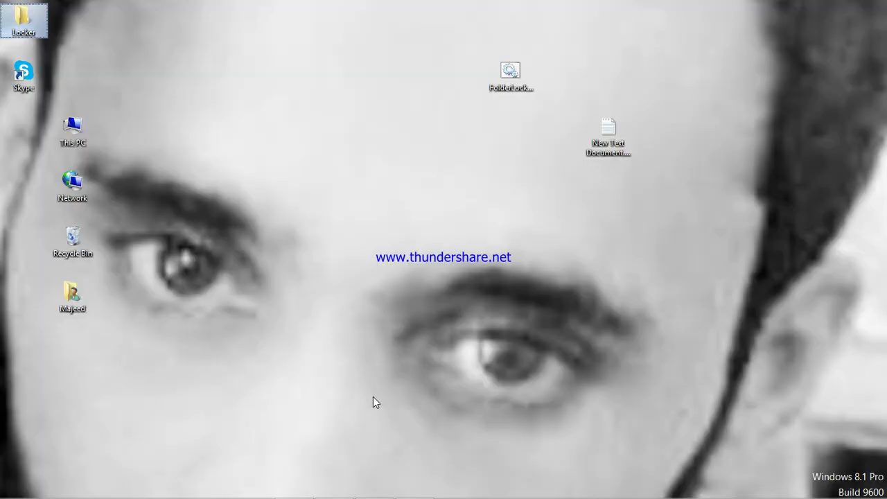
right_click(415, 326)
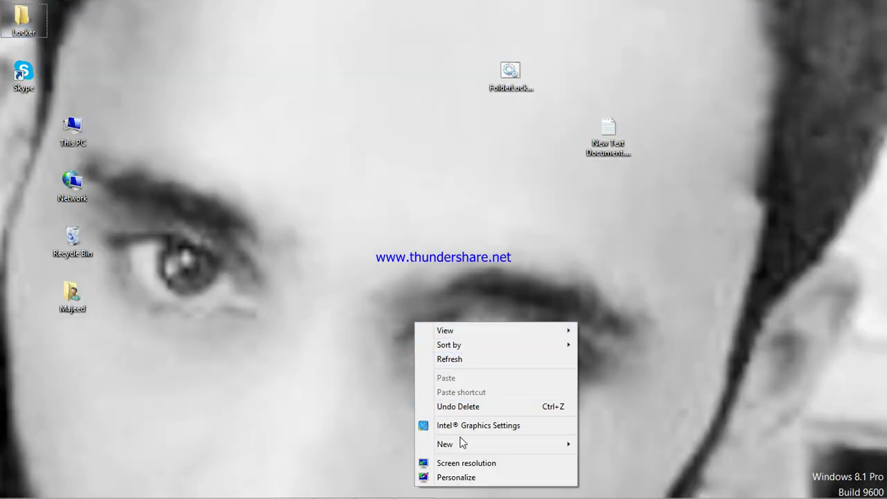
mouse_move(462, 443)
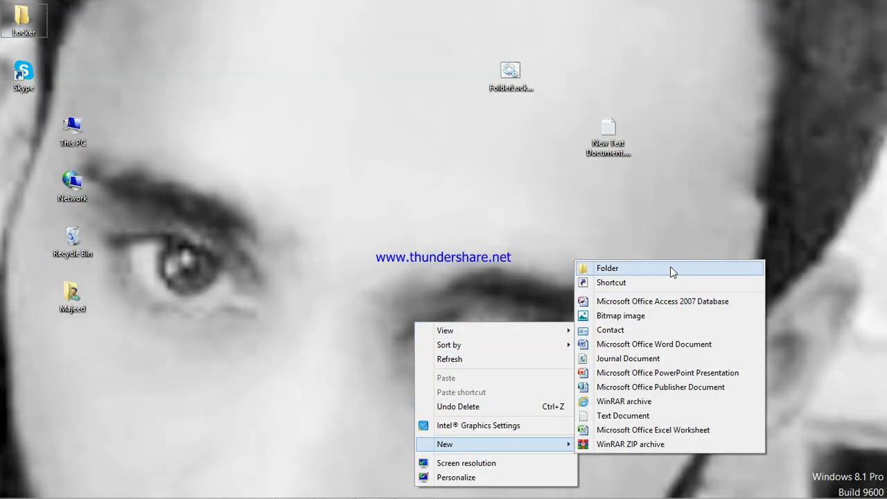
left_click(670, 267)
key("Return")
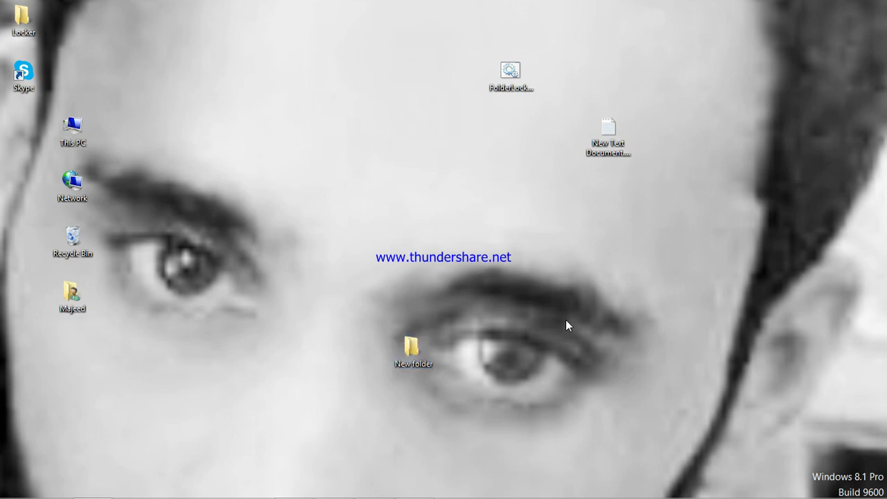
Copy the path of the desktop's New folder and set it as the export location in Tally.
left_click(330, 111)
key("ctrl+c")
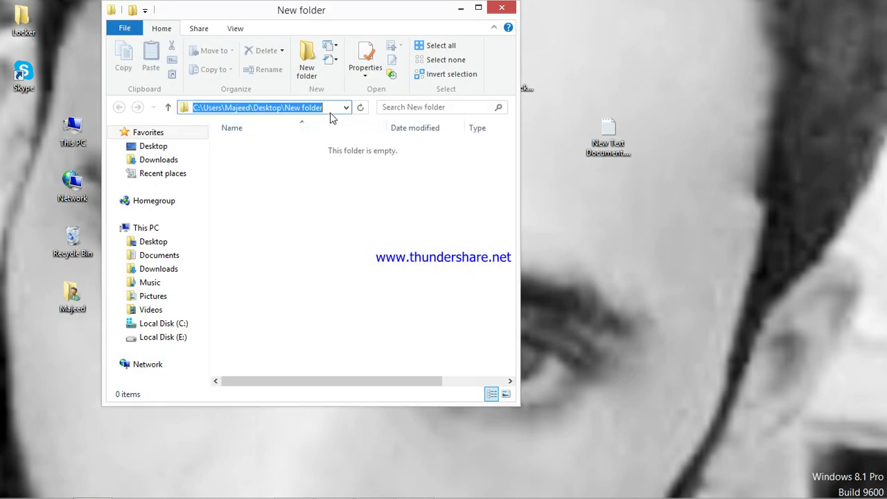
key("BackSpace")
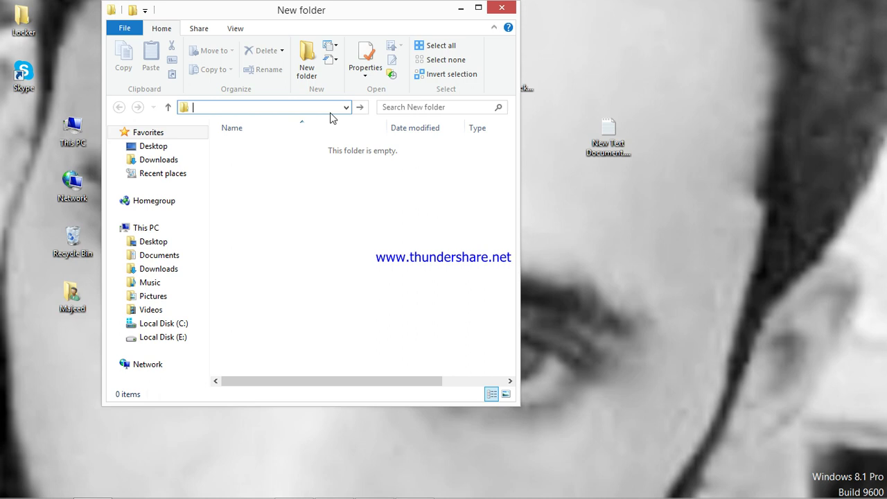
left_click(458, 10)
left_click(294, 487)
key("BackSpace")
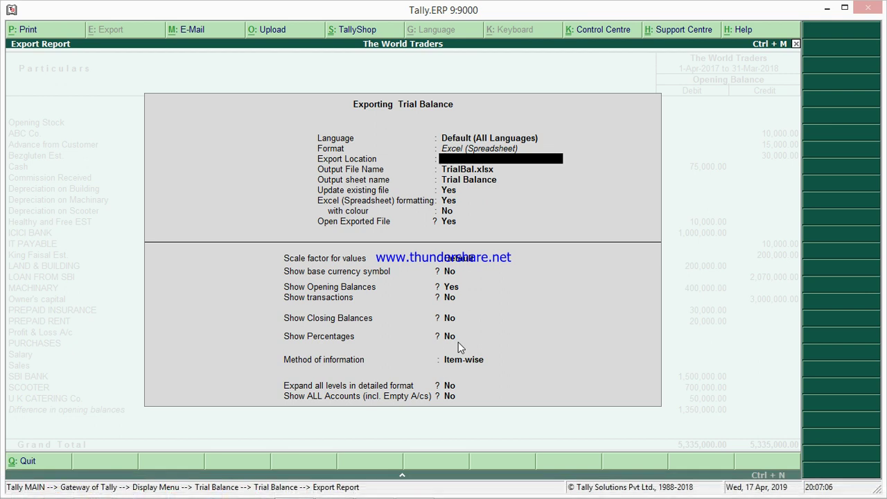
key("ctrl+v")
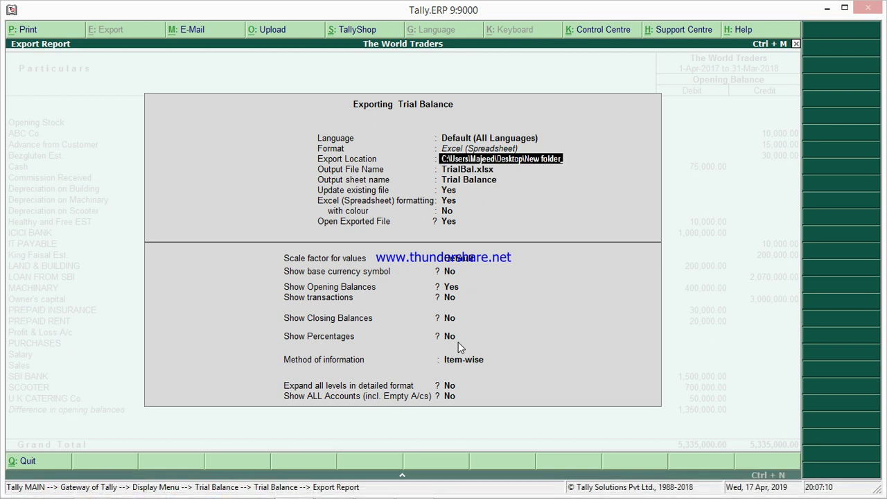
key("Return")
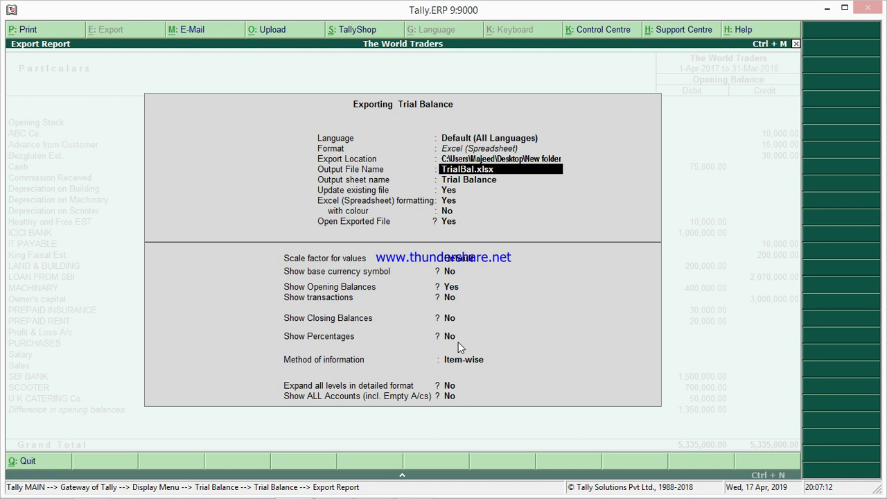
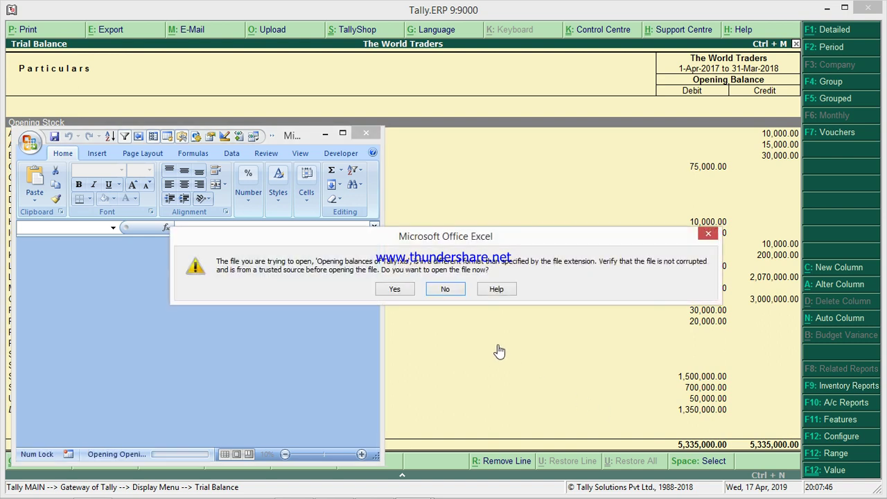
Open the exported workbook maximized in Excel and clear all contents and formatting from the heading cells A1:C6.
left_click(394, 290)
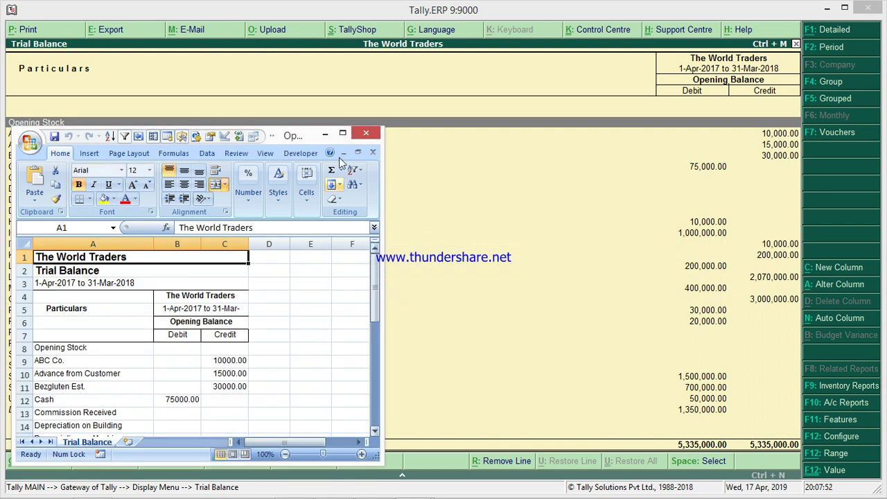
left_click(342, 132)
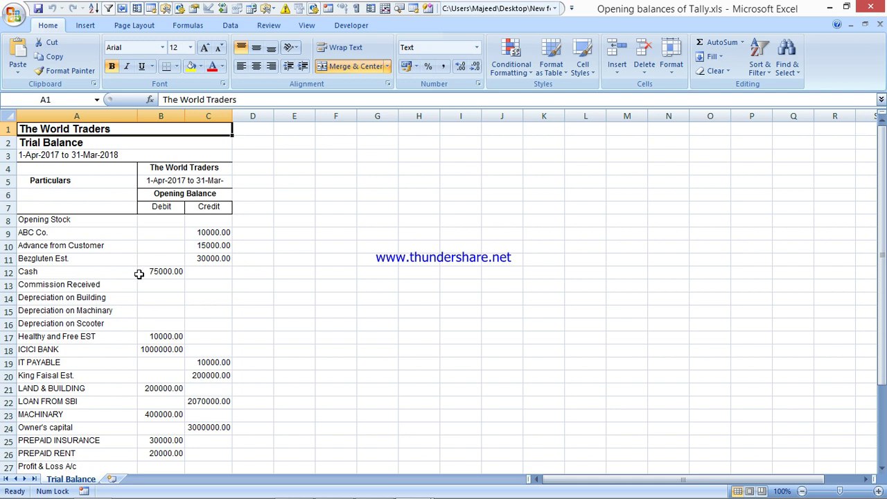
left_click(227, 194)
left_click_drag(227, 194, 76, 127)
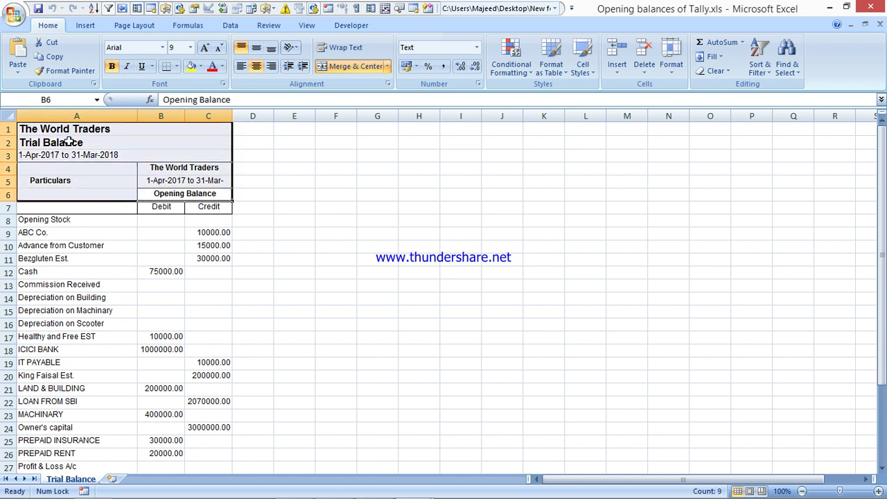
key("alt")
key("h")
key("e")
key("a")
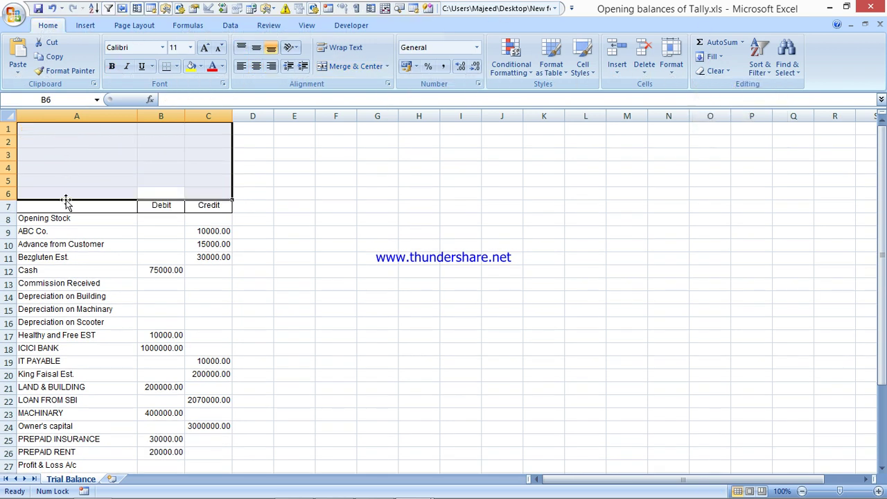
Enter the heading "Particulars" in cell A7, beside the Debit and Credit headings.
left_click(64, 203)
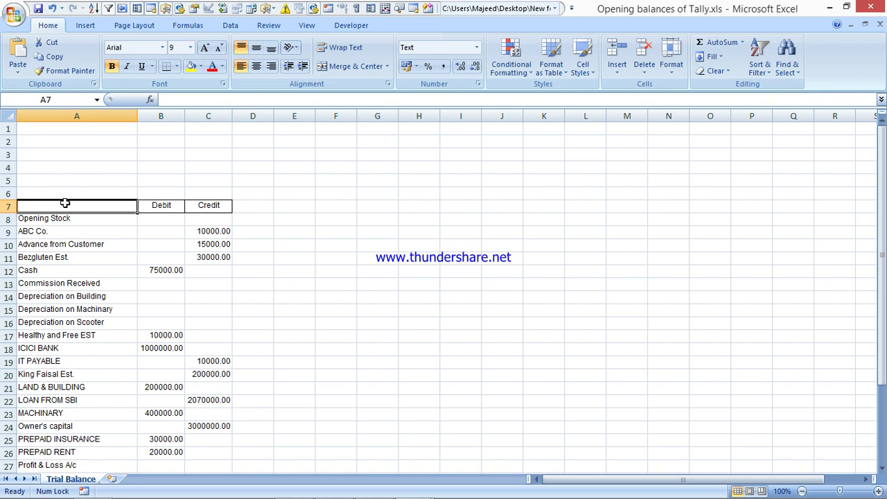
double_click(65, 203)
type("P")
key("BackSpace")
type("Pa")
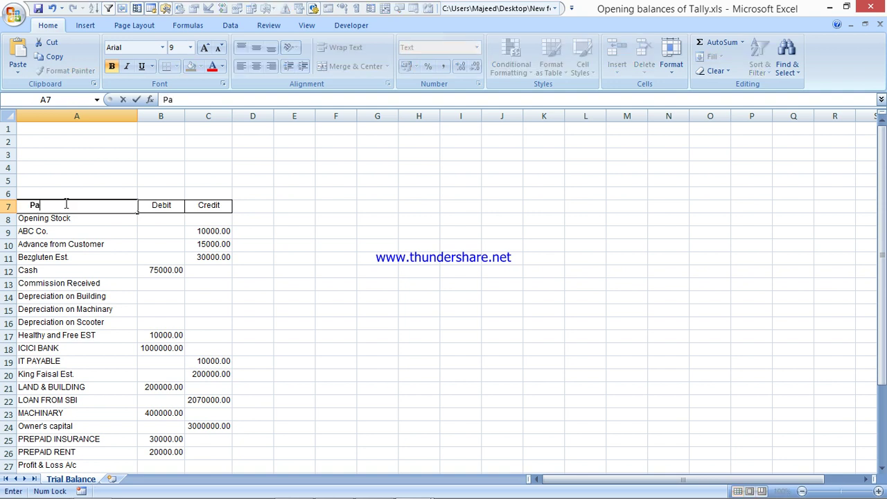
type("rticulars")
key("Return")
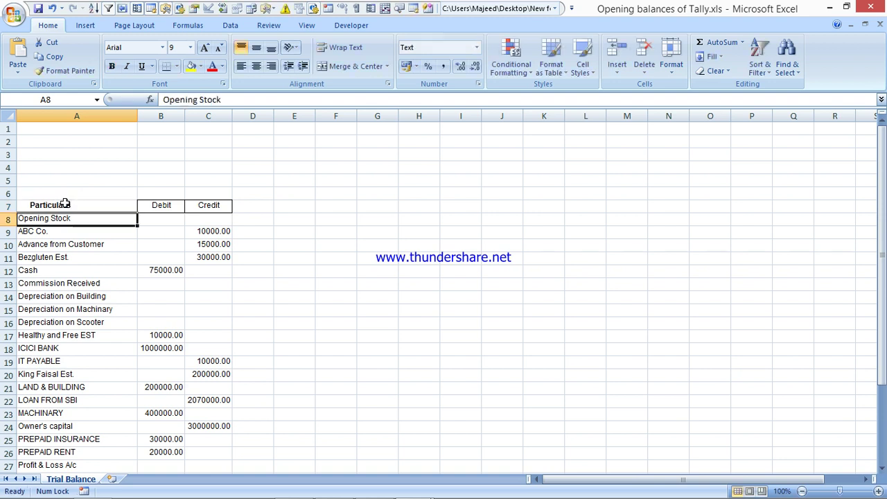
Enter the title "Opening balance from Tally" in cell A6, above the Particulars heading.
left_click(74, 193)
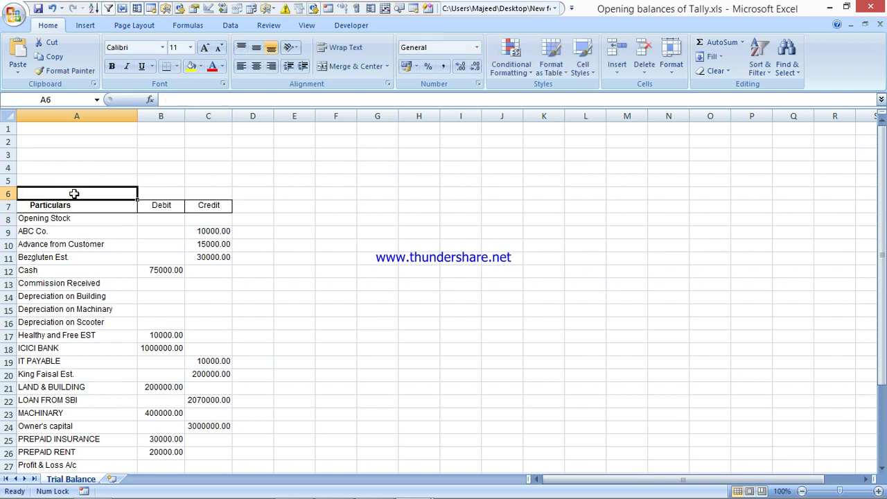
type("Op")
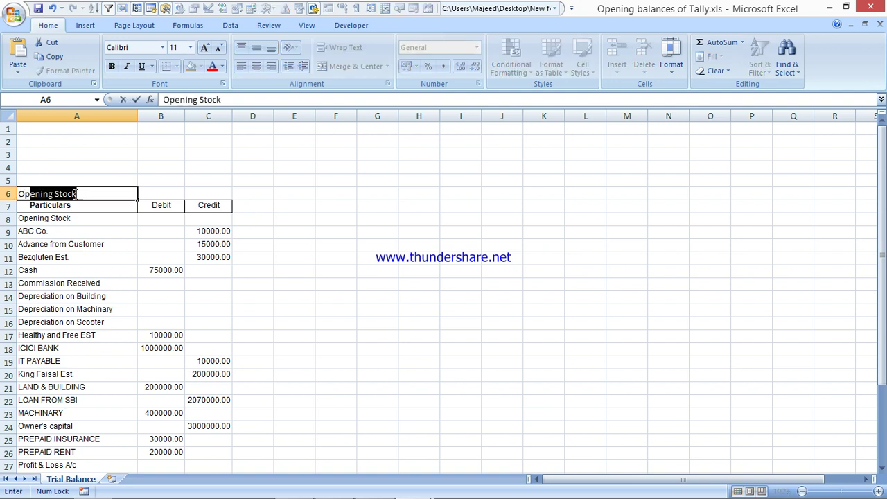
type("ening balanc")
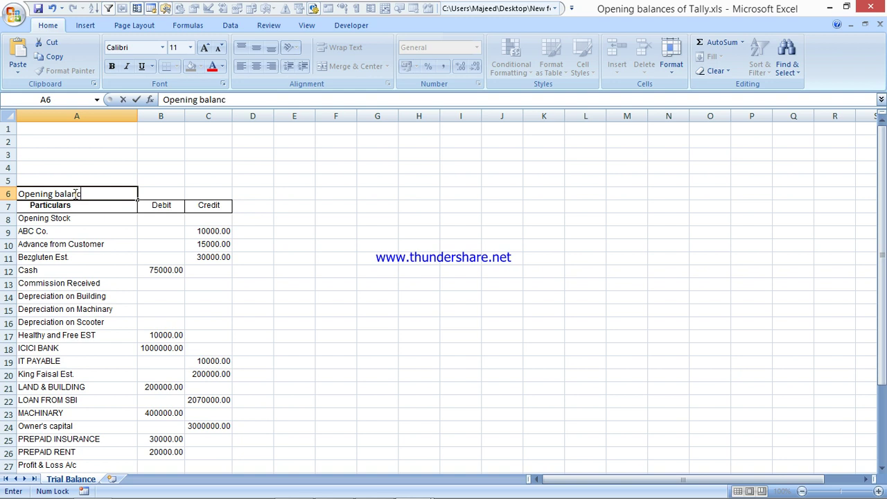
key("BackSpace")
key("BackSpace")
type("nce fo")
key("BackSpace")
type("rom Tally")
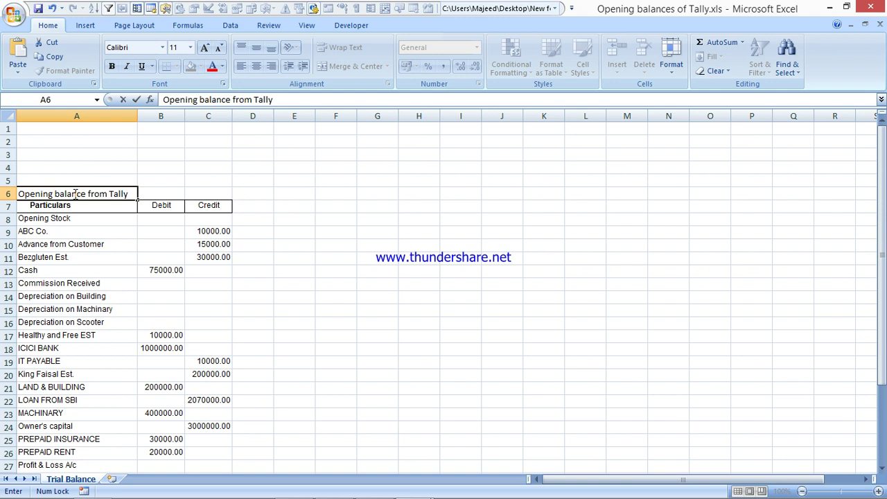
key("Return")
Convert the range A7:C33, from the Particulars heading down to U K CATERING Co., into a table with headers.
left_click(72, 207)
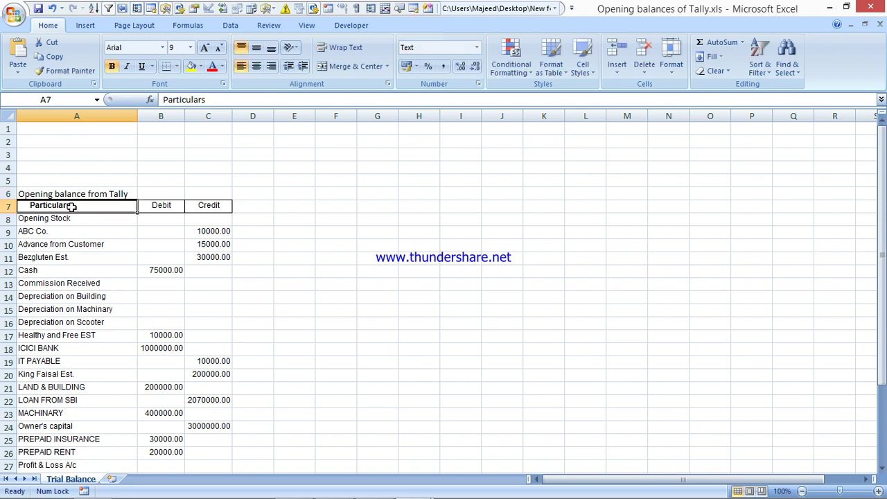
key("shift+Right")
key("shift+Right")
key("ctrl+shift+Down")
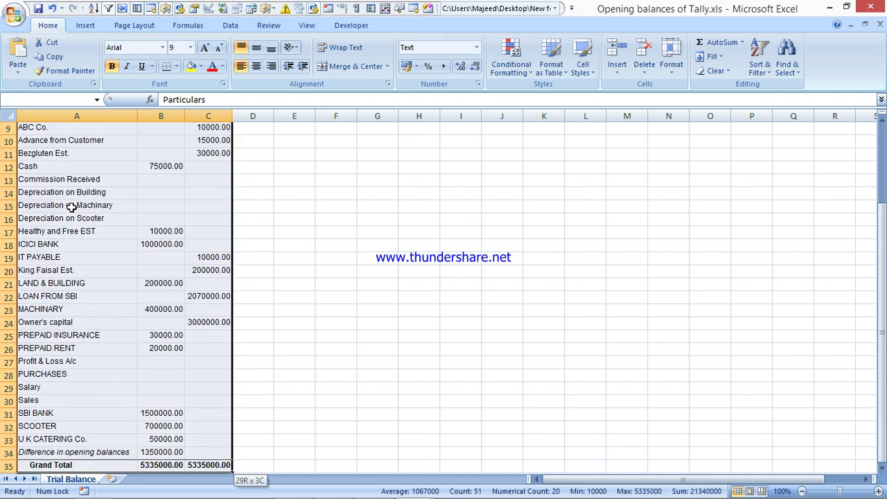
key("ctrl+shift+Up")
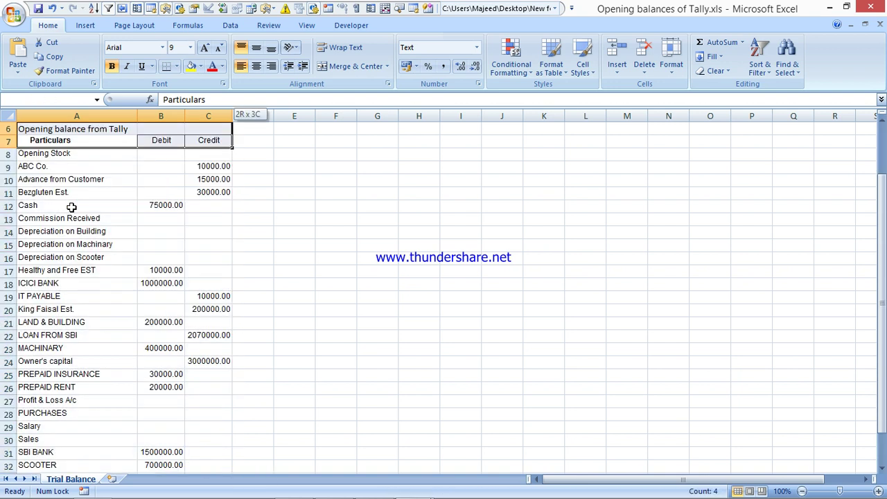
key("ctrl+shift+Down")
key("shift+Up")
key("shift+Up")
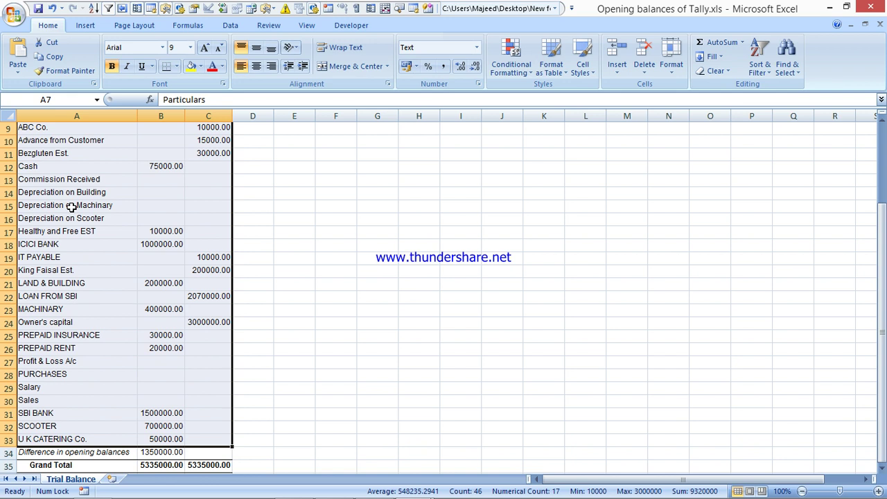
key("ctrl+t")
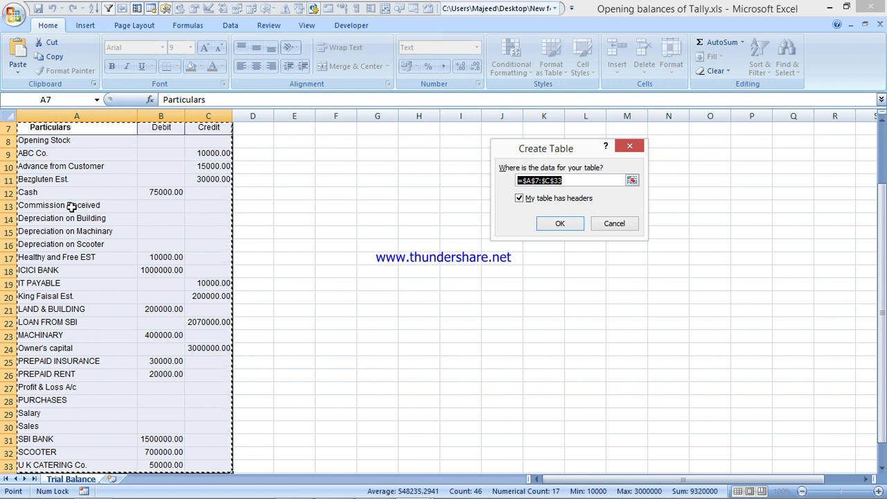
key("Return")
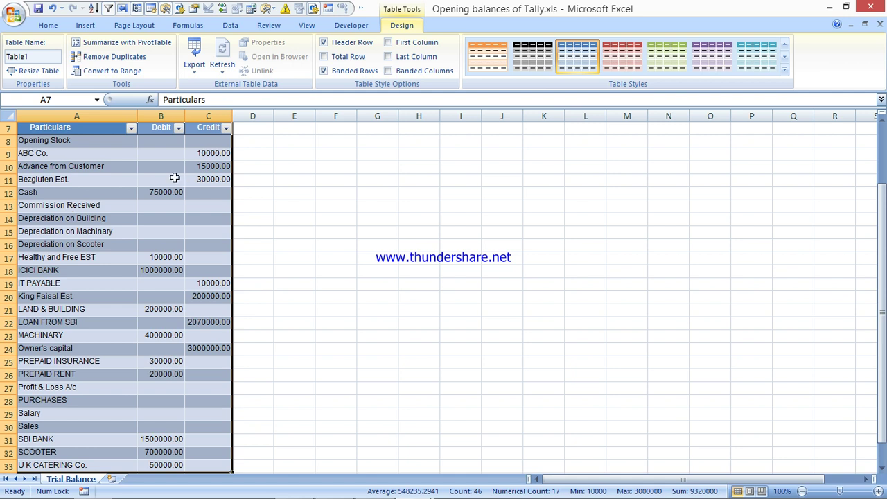
Filter the table's Credit column to show only blank entries.
left_click(226, 128)
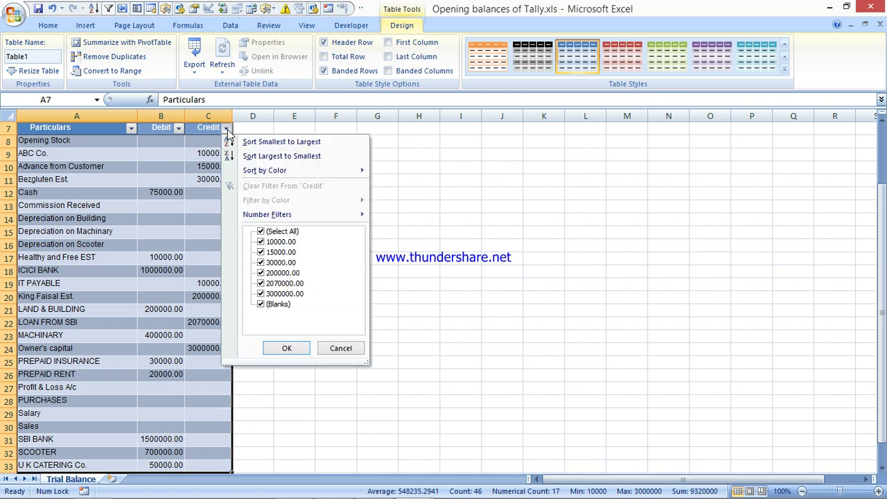
left_click(261, 232)
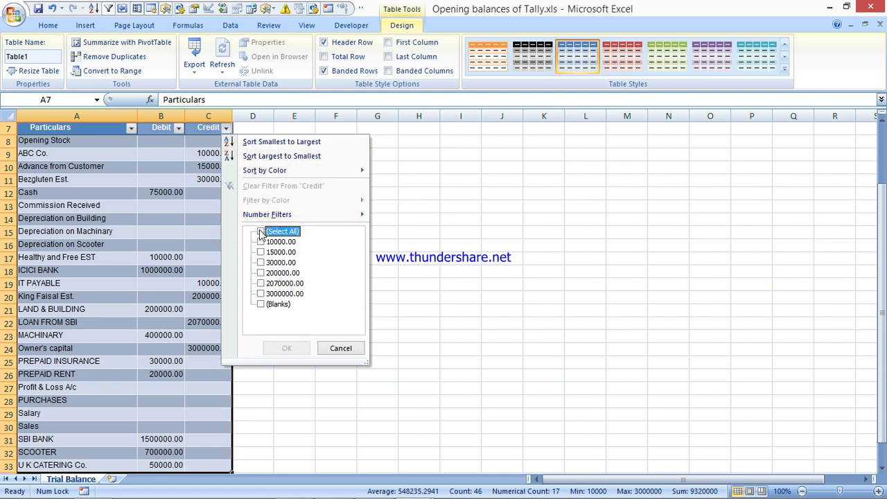
left_click(261, 305)
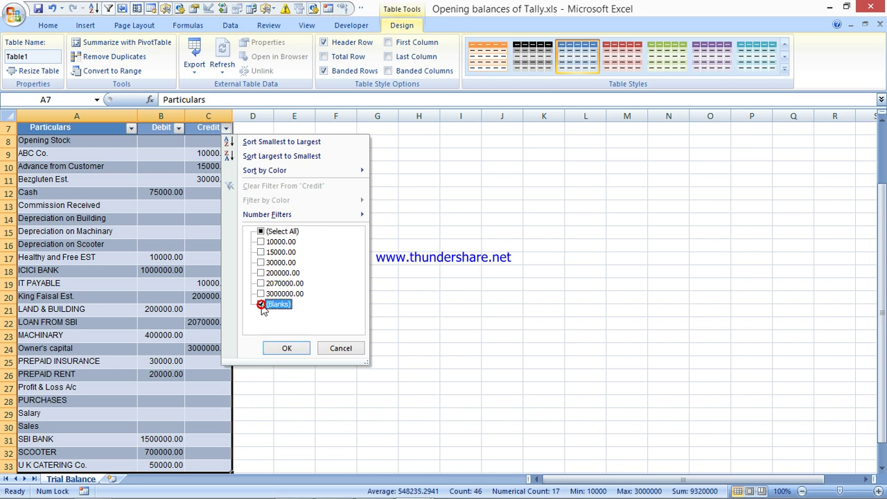
left_click(286, 347)
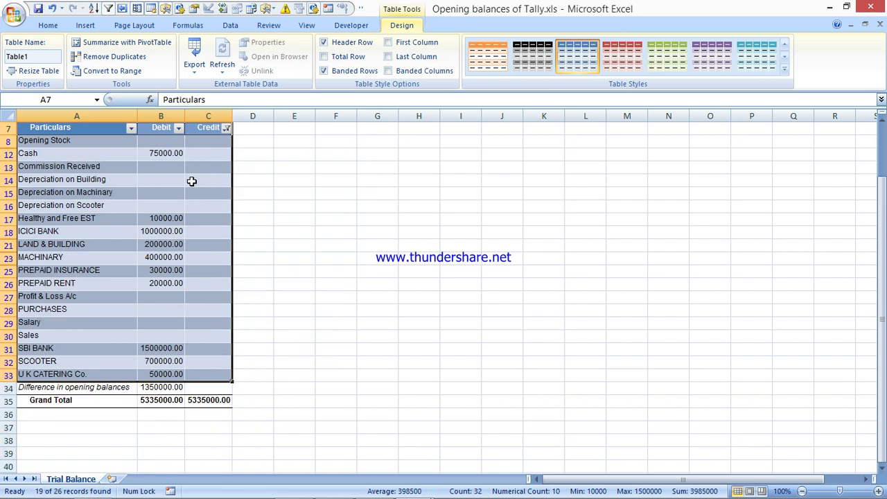
Filter the table's Debit column to show only blank entries as well.
left_click(178, 129)
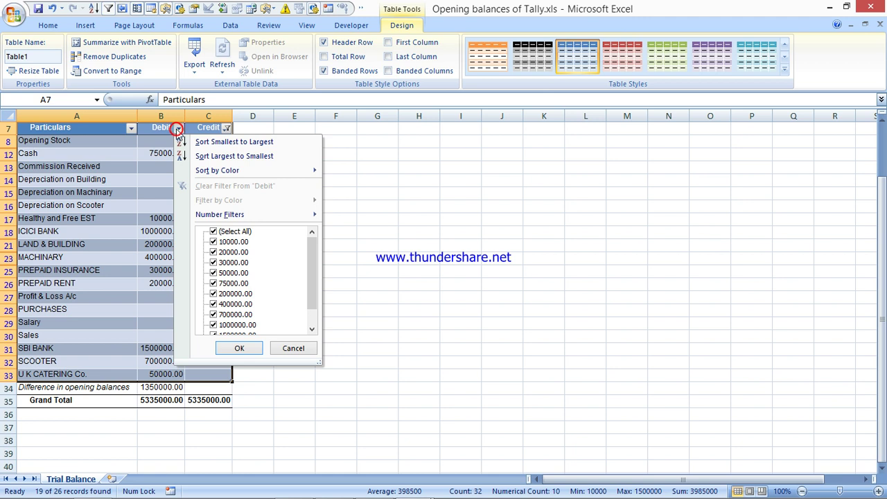
left_click(213, 232)
left_click_drag(313, 251, 321, 327)
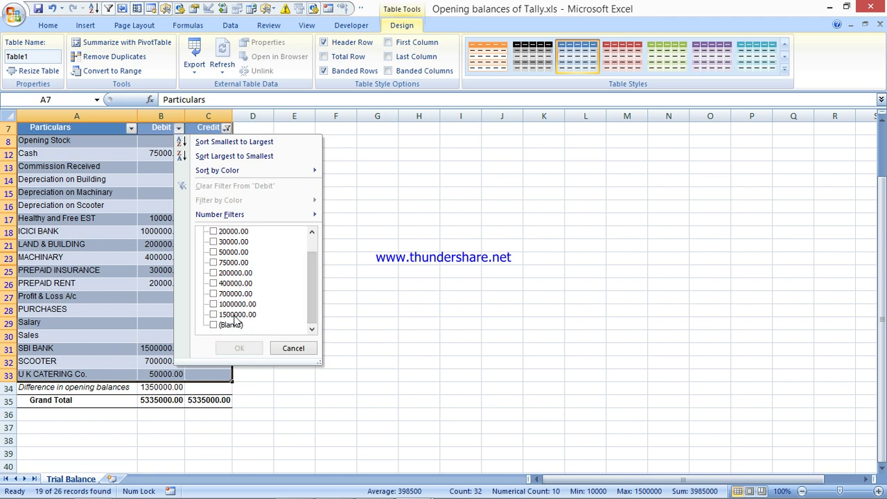
left_click(214, 325)
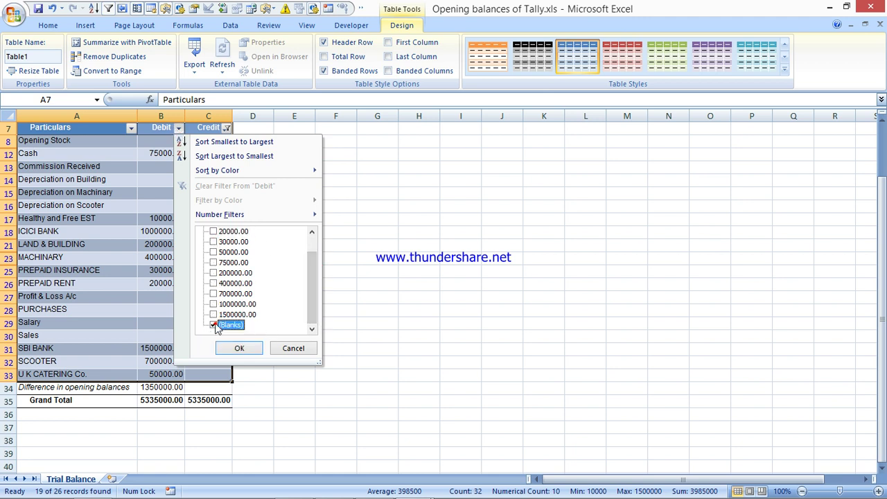
left_click(236, 349)
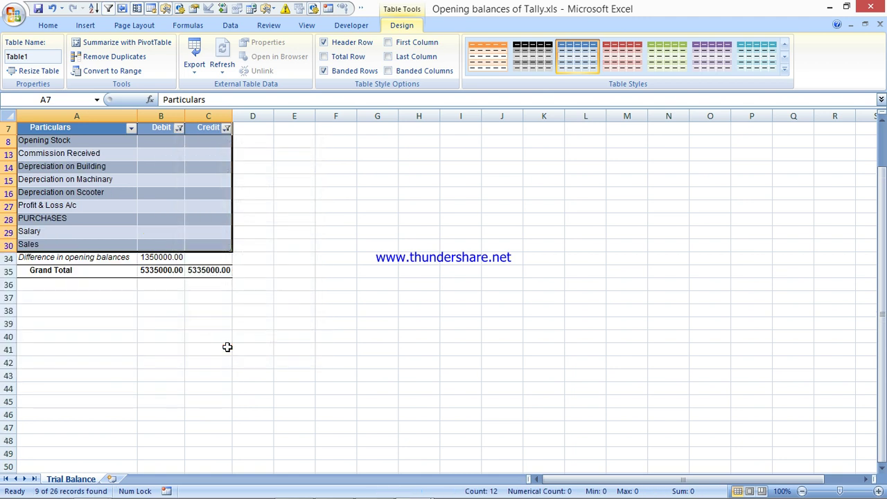
Delete the filtered table rows without balances, from Opening Stock through Sales.
left_click(5, 142)
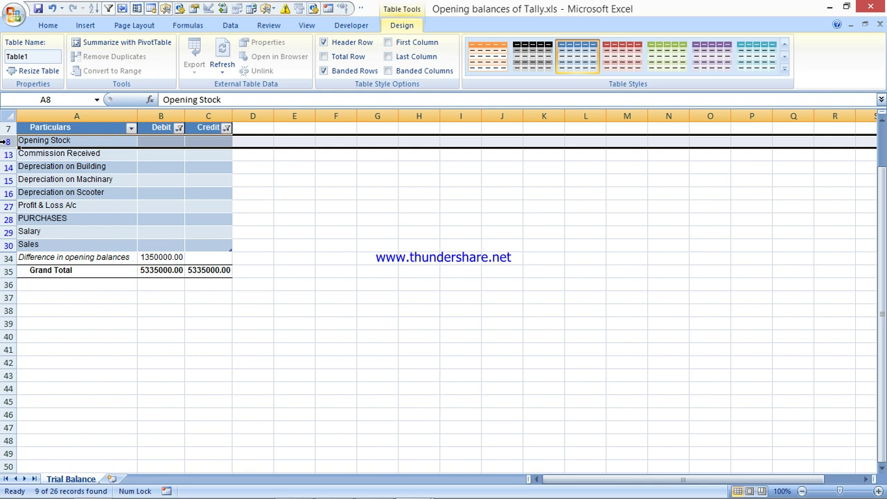
left_click_drag(5, 141, 5, 219)
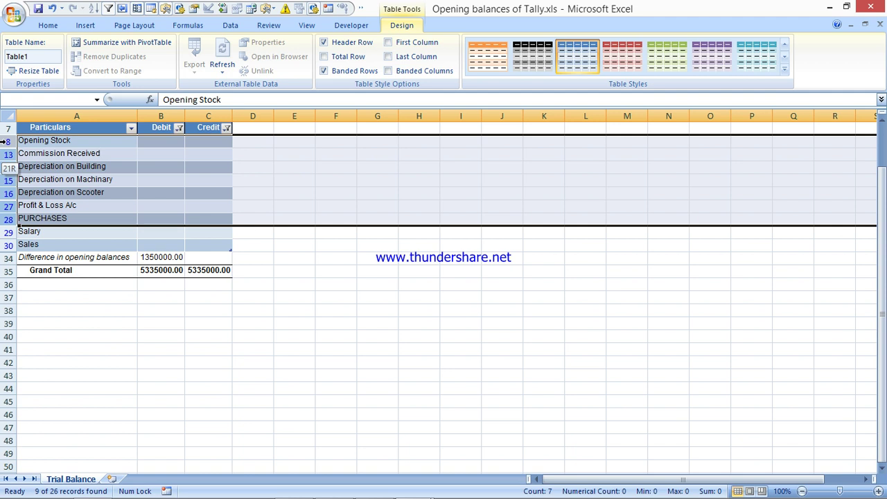
left_click_drag(5, 221, 5, 247)
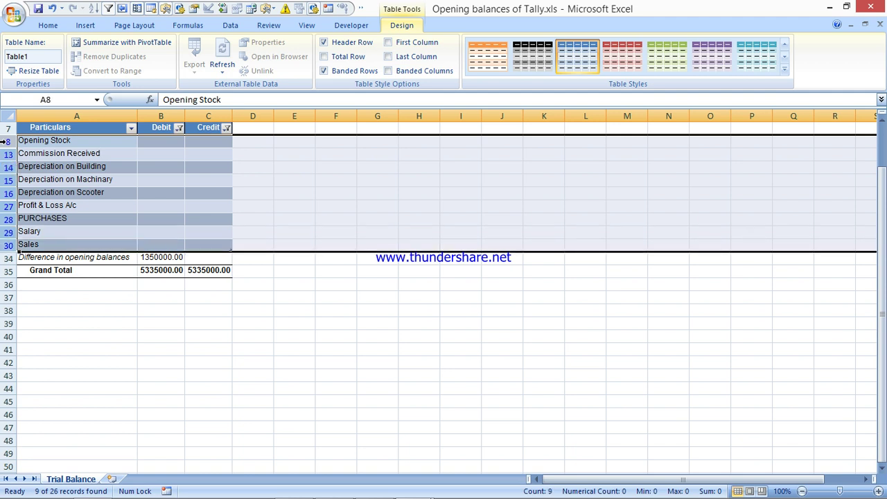
right_click(41, 158)
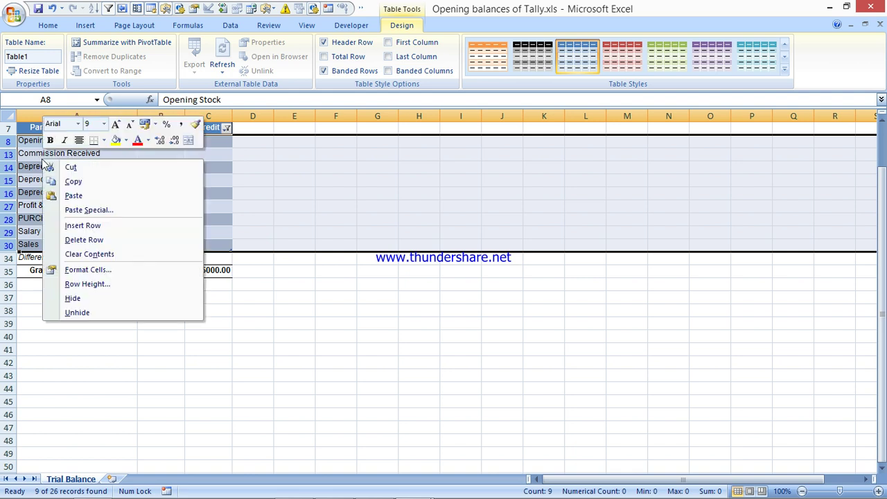
left_click(77, 239)
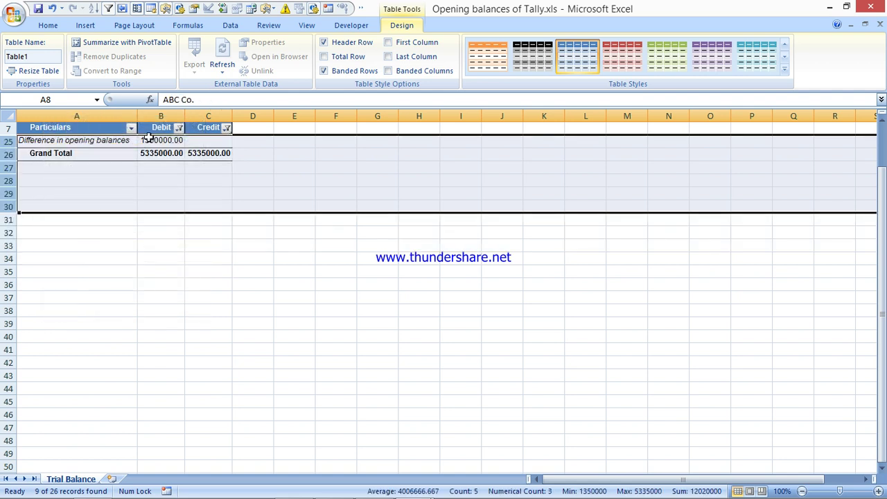
Clear the filters from the Debit and Credit columns to bring back the remaining ledgers.
left_click(178, 129)
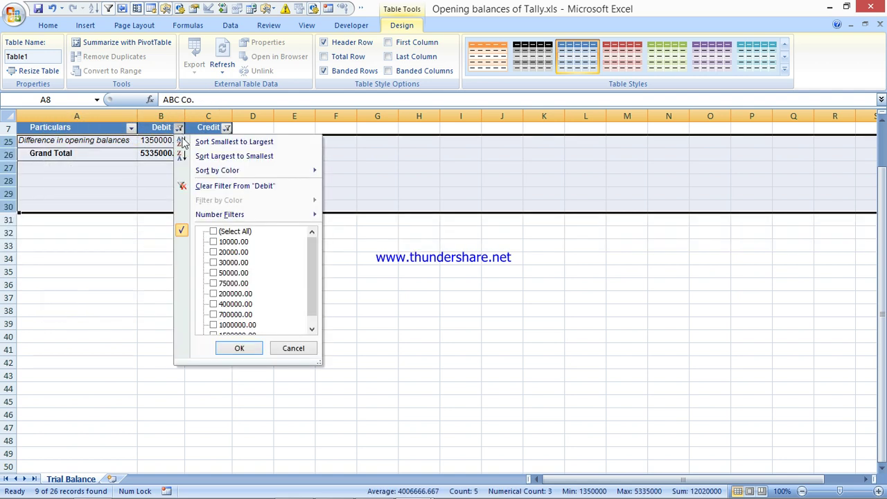
left_click(209, 185)
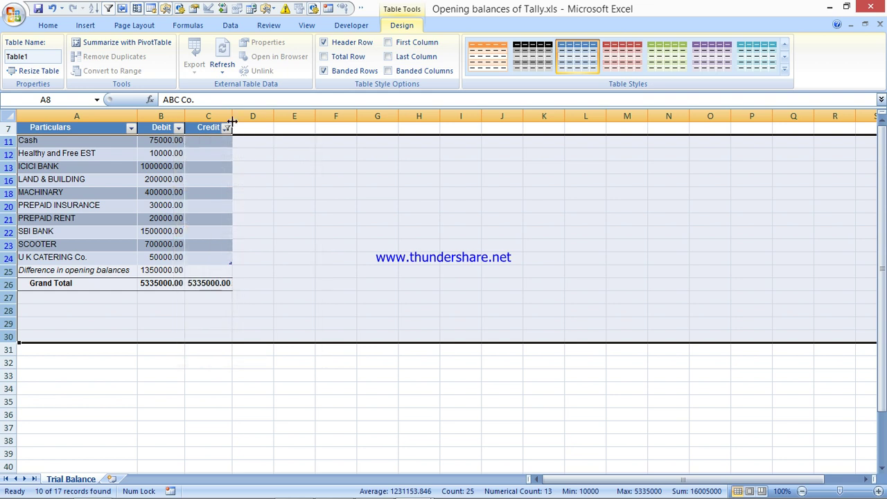
left_click(227, 127)
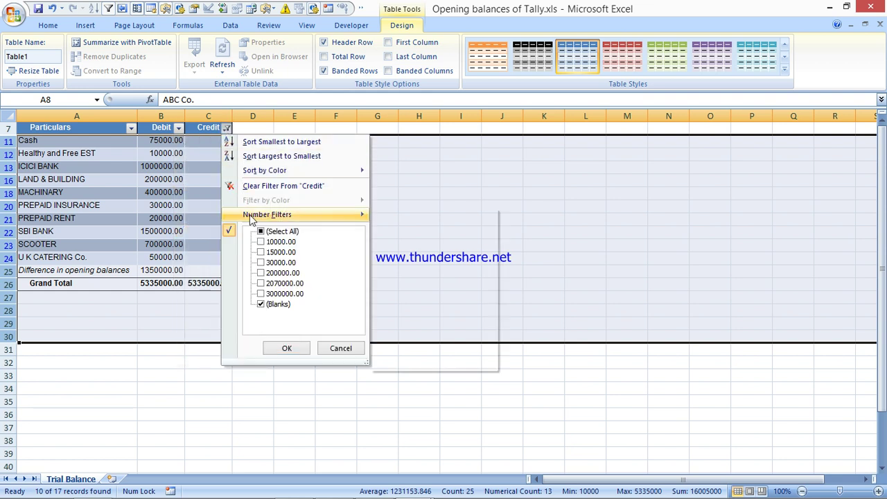
left_click(262, 188)
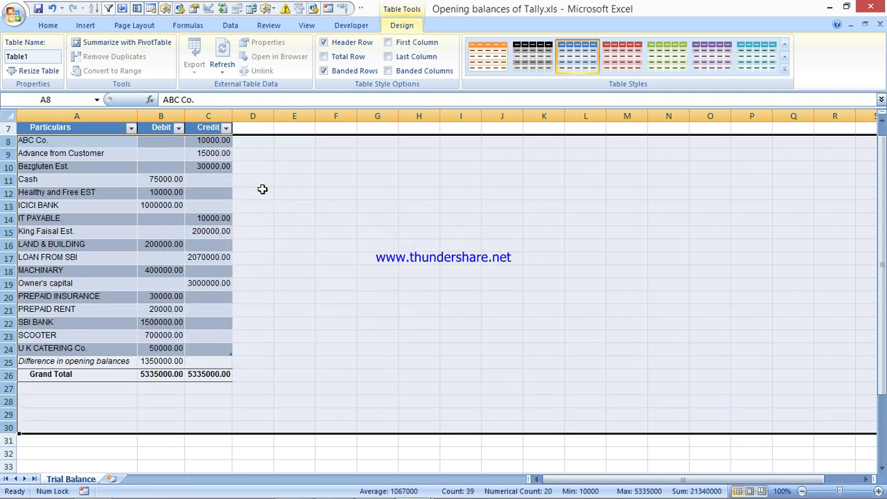
left_click(263, 190)
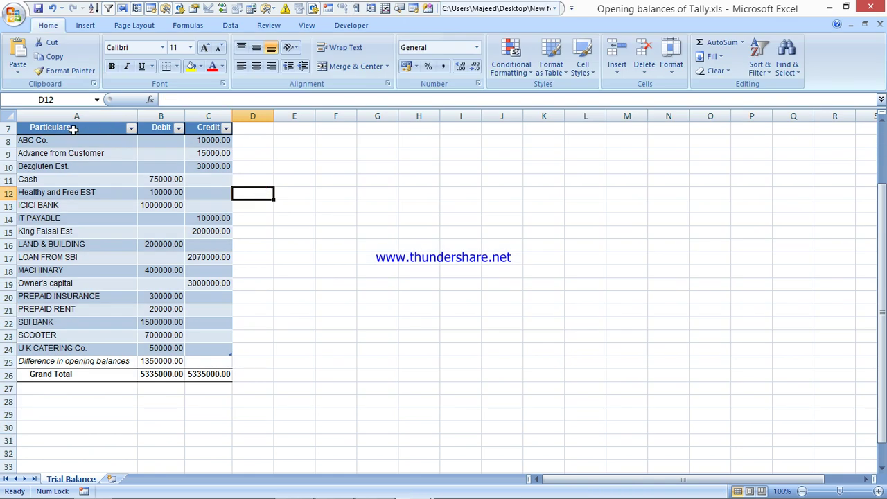
Copy the entire ledger table including its headers and switch to the ACTUAL OPENING BALANCE.xlsx workbook.
left_click(72, 130)
key("ctrl+a")
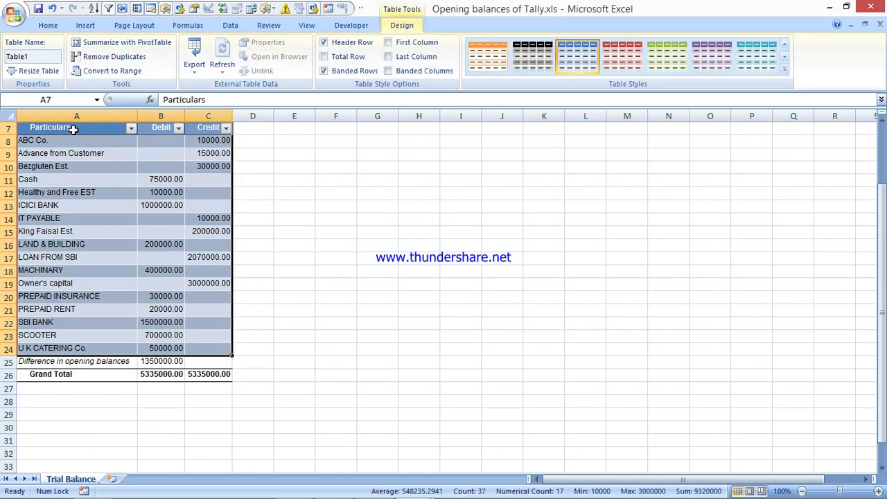
key("ctrl+c")
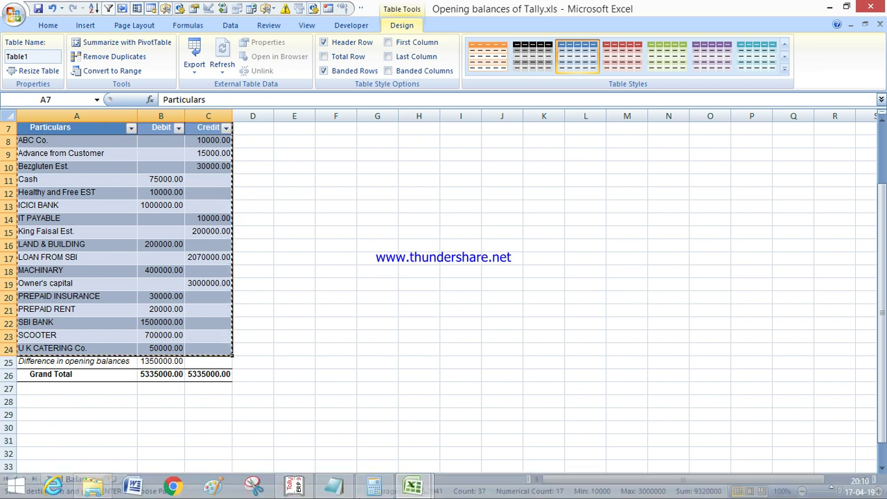
mouse_move(418, 492)
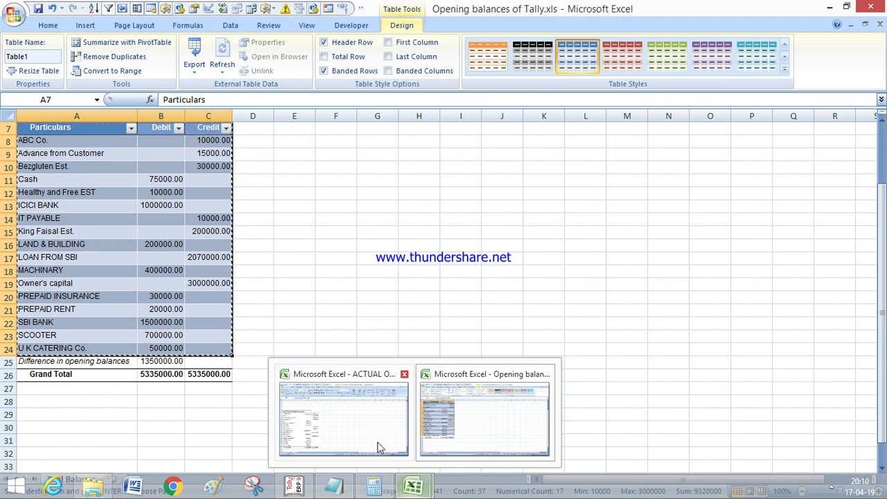
left_click(372, 434)
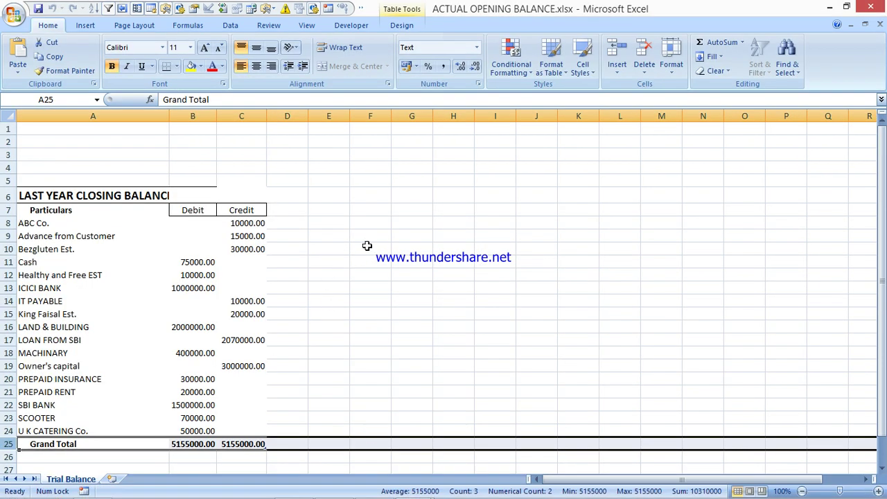
left_click(376, 205)
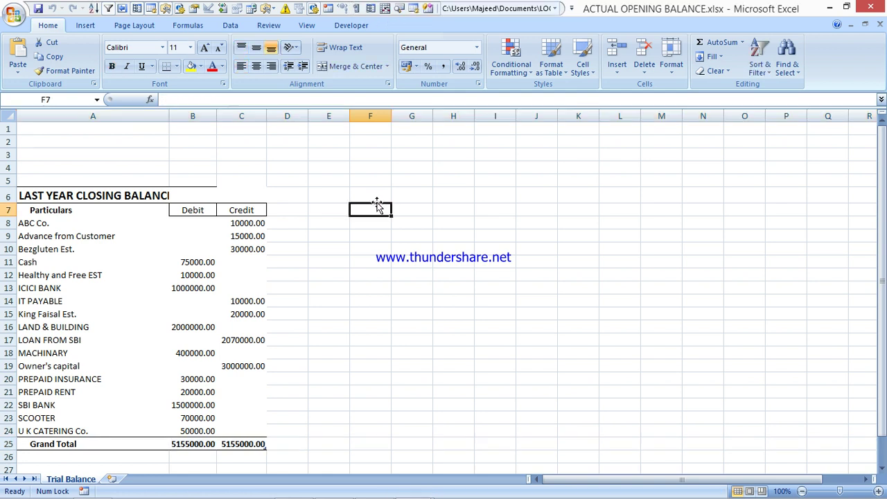
left_click(377, 196)
key("ctrl+v")
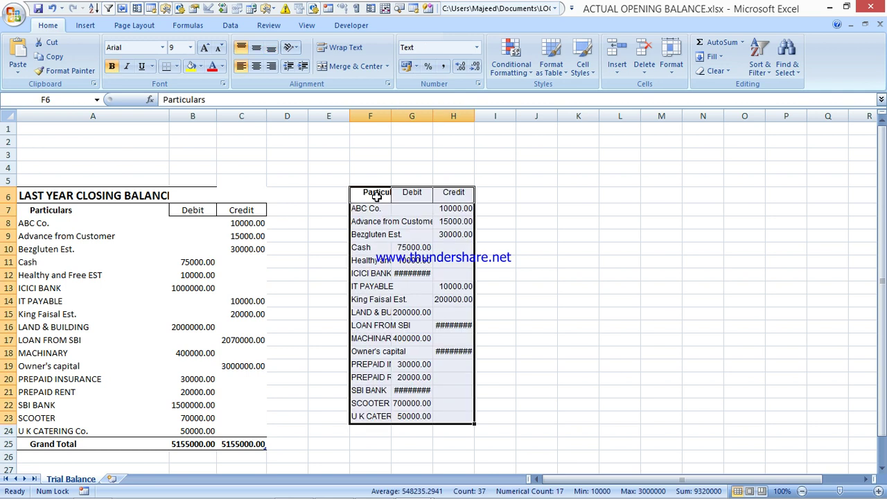
key("ctrl+z")
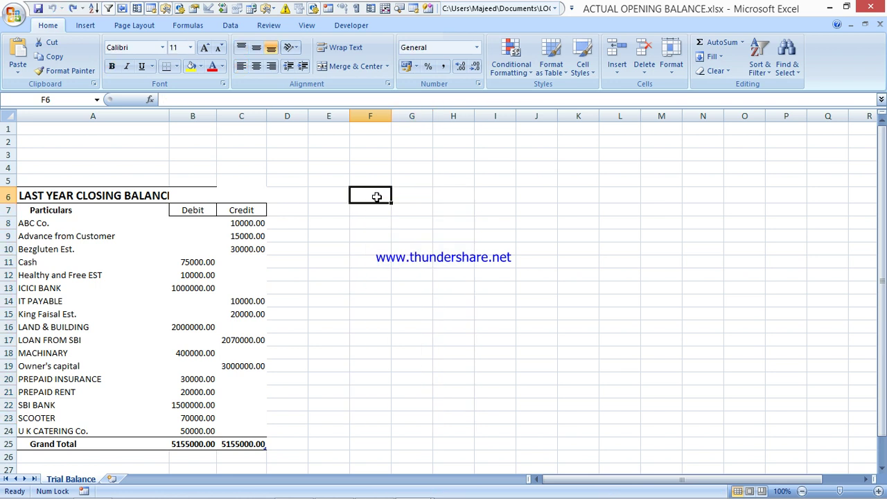
Paste the copied Tally table at cell F7, level with the Particulars header row, and autofit its column widths.
left_click(374, 210)
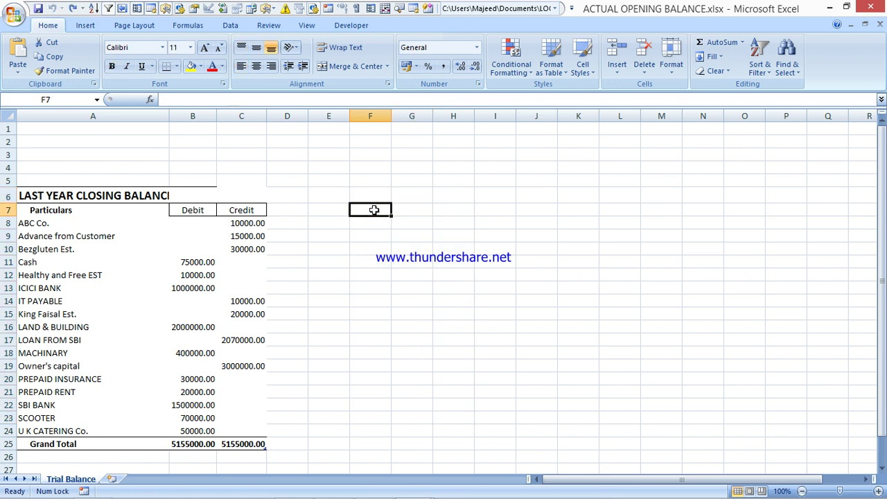
key("ctrl+v")
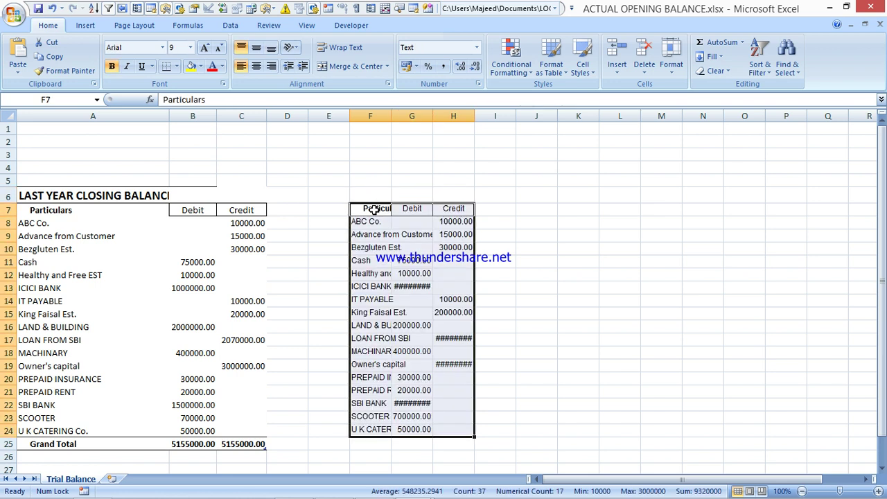
key("alt+o")
key("c")
key("a")
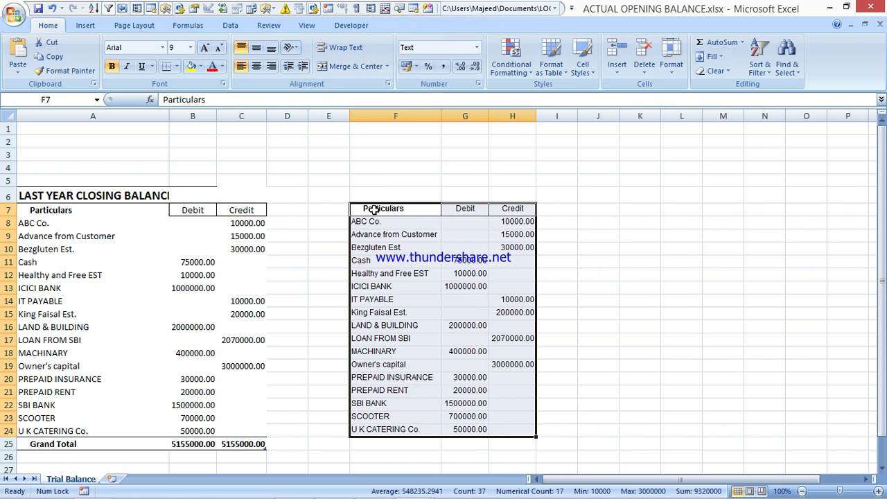
left_click(647, 282)
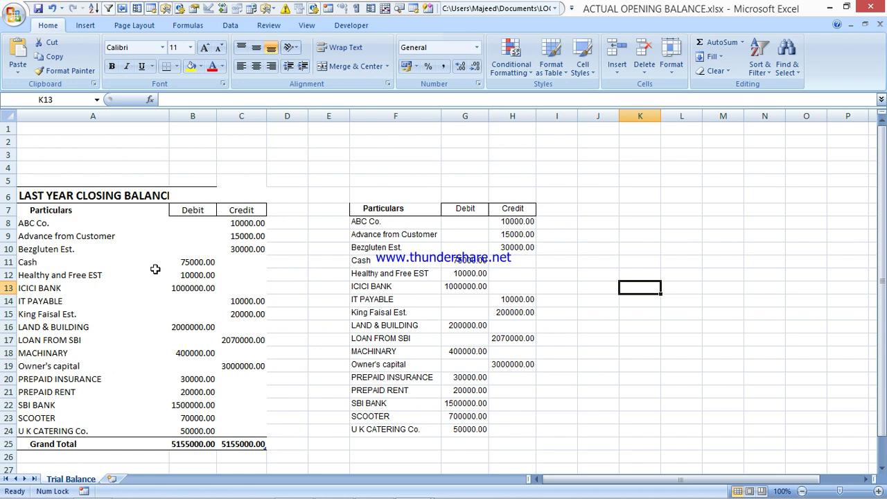
Sort the pasted Tally table F7:H24 from A to Z by Particulars using a filter, and remove the filter from the headers.
left_click(395, 210)
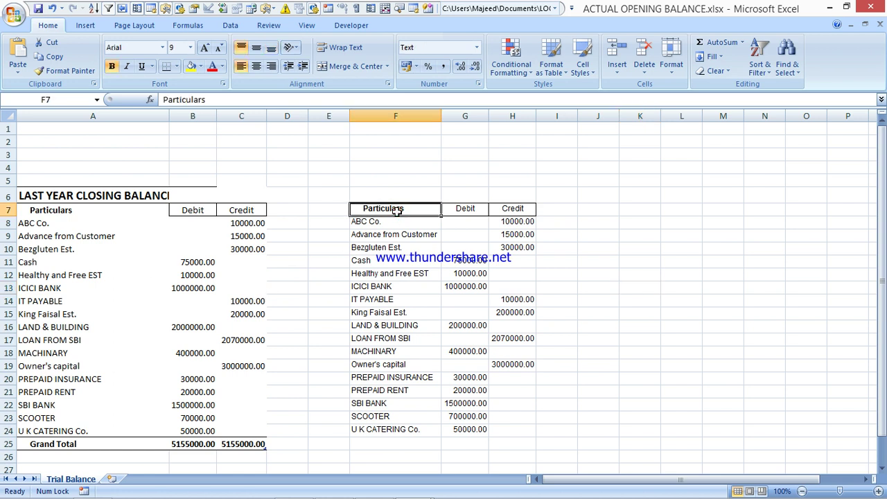
key("shift+Right")
key("shift+Right")
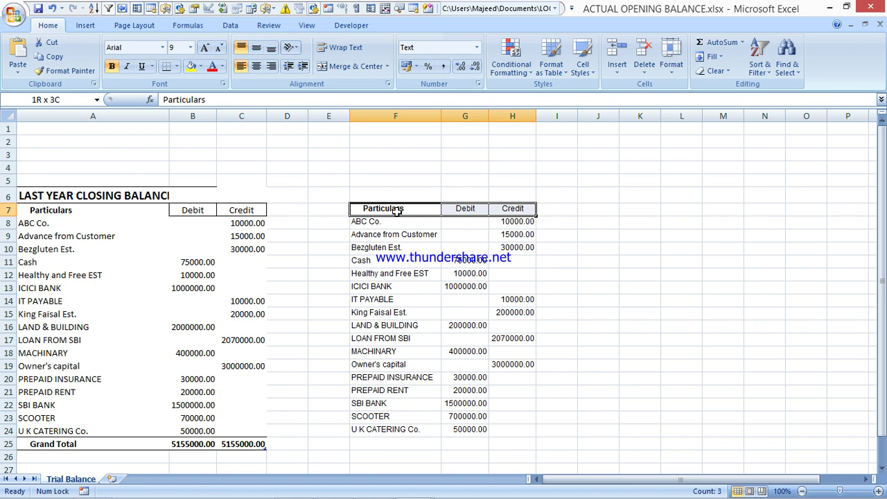
key("ctrl+shift+Down")
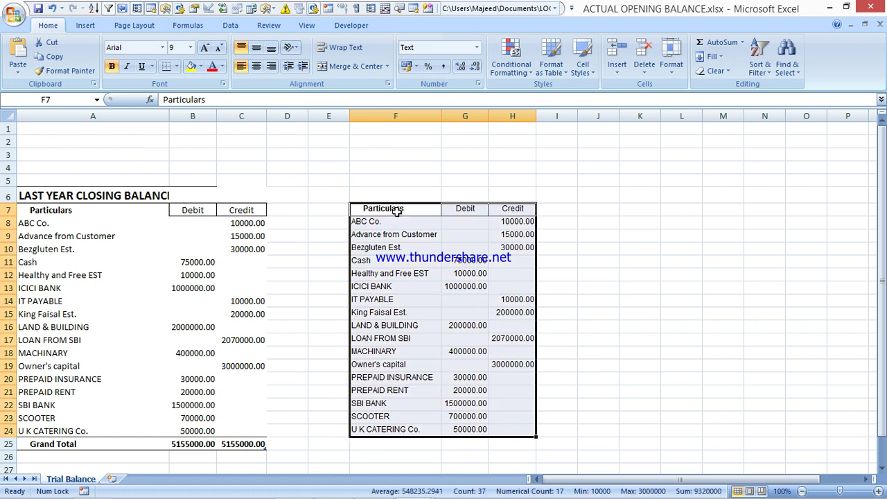
left_click(231, 26)
left_click(342, 49)
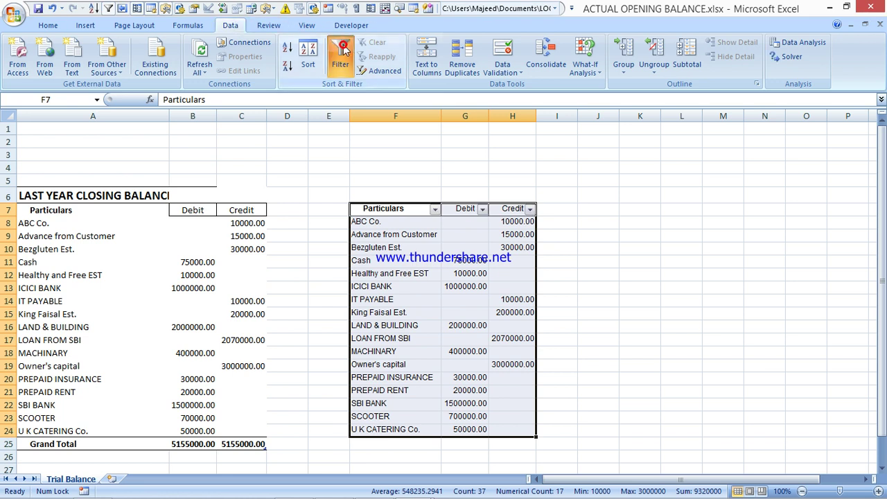
left_click(435, 212)
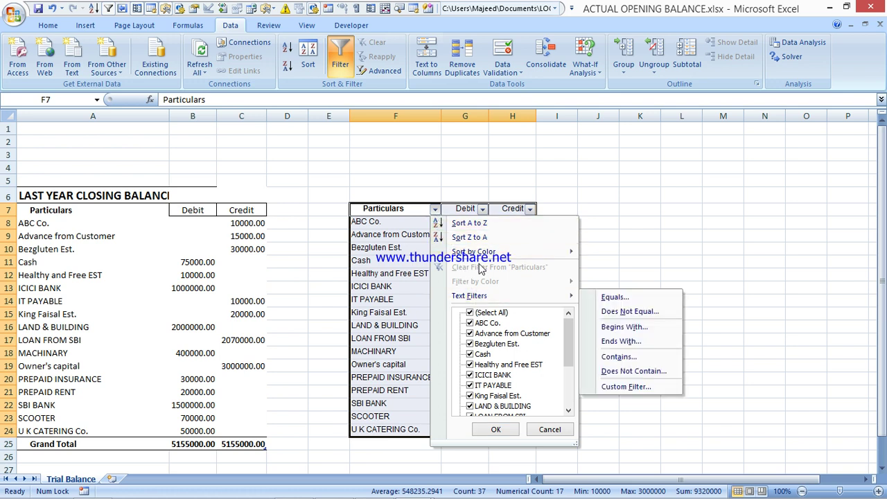
left_click(477, 225)
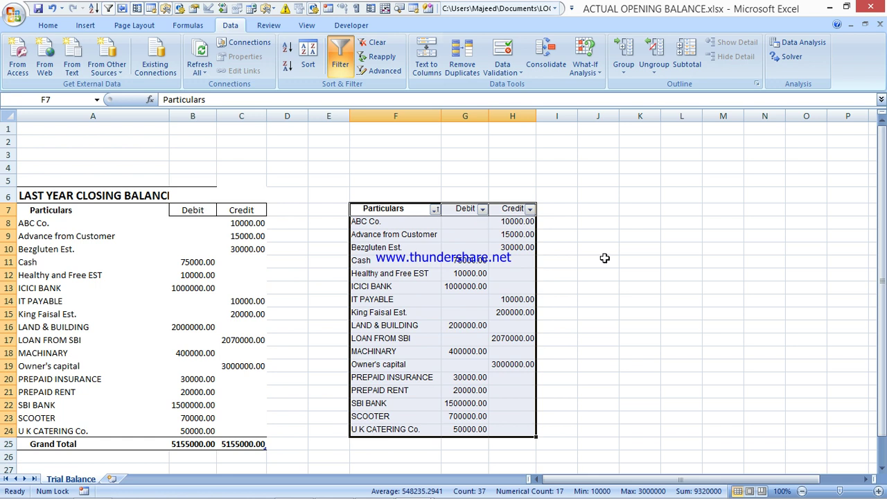
left_click(340, 65)
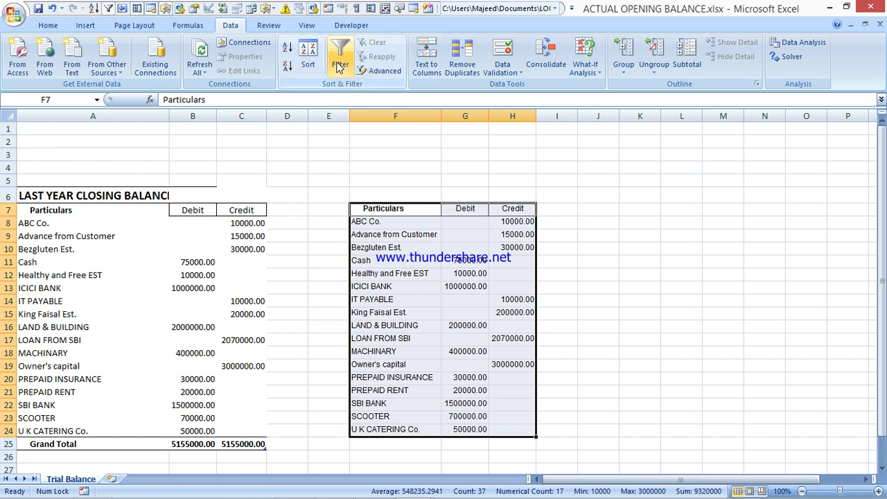
left_click(618, 182)
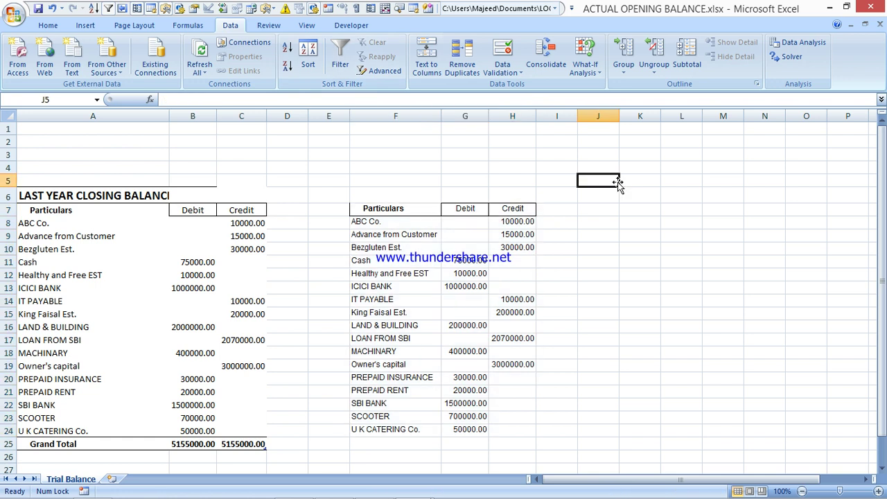
left_click(599, 224)
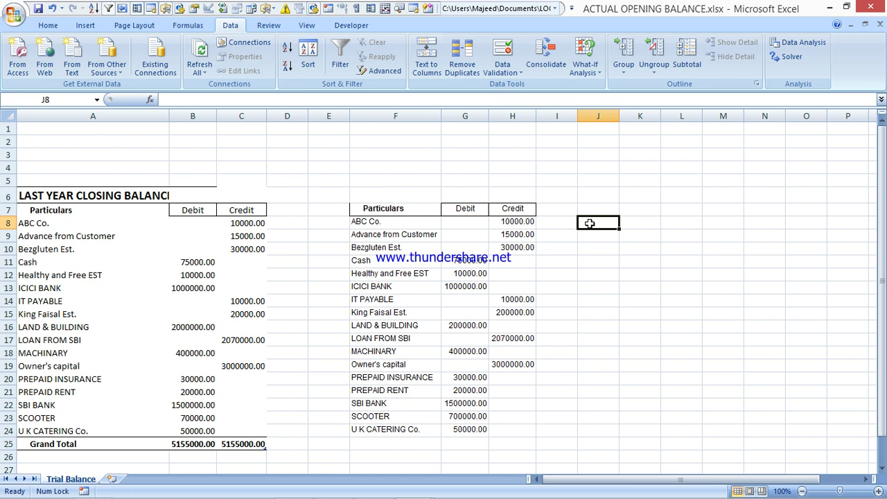
Enter the title "Opening balance of present year in Tally" in cell F6 above the pasted table.
left_click(387, 192)
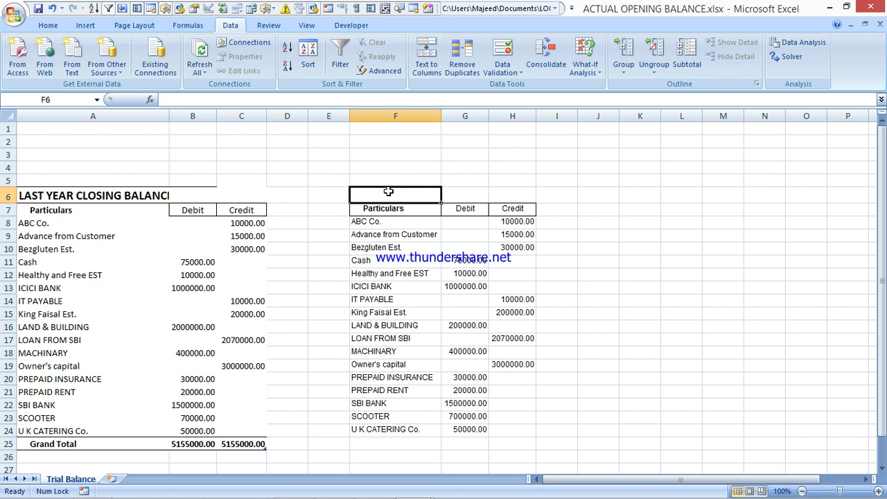
type("o")
key("BackSpace")
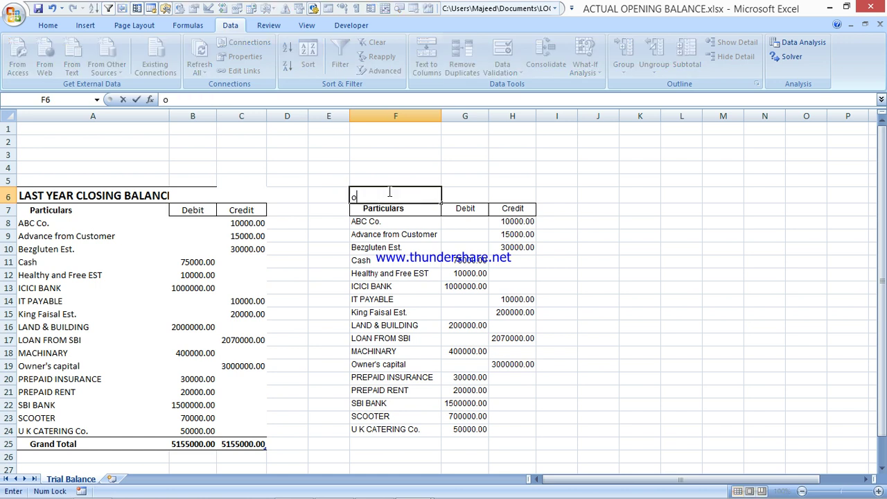
key("BackSpace")
type("O")
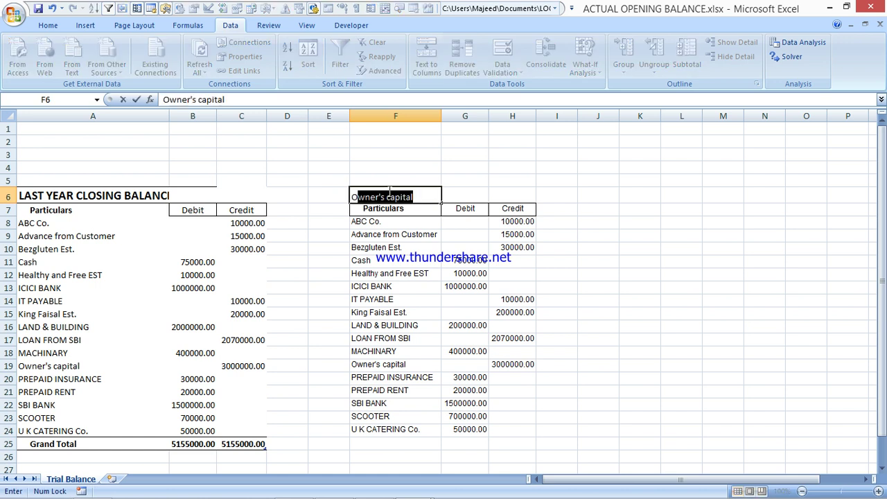
type("pening balance")
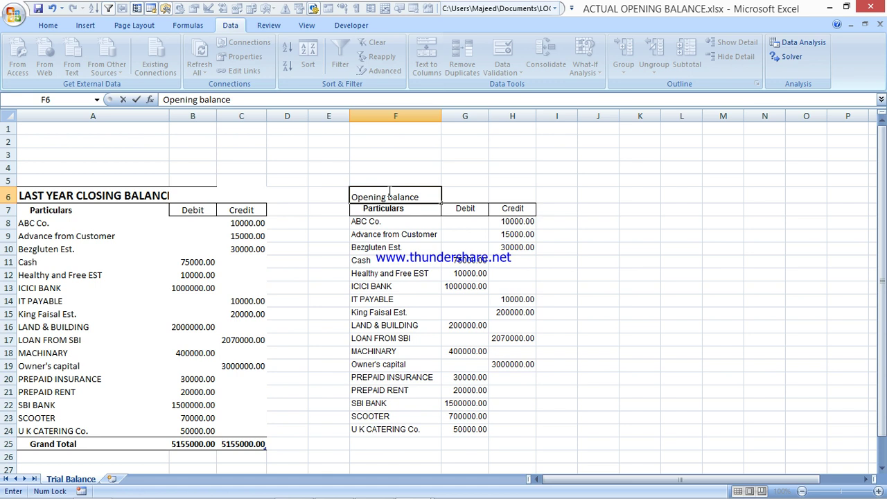
type(" of present year")
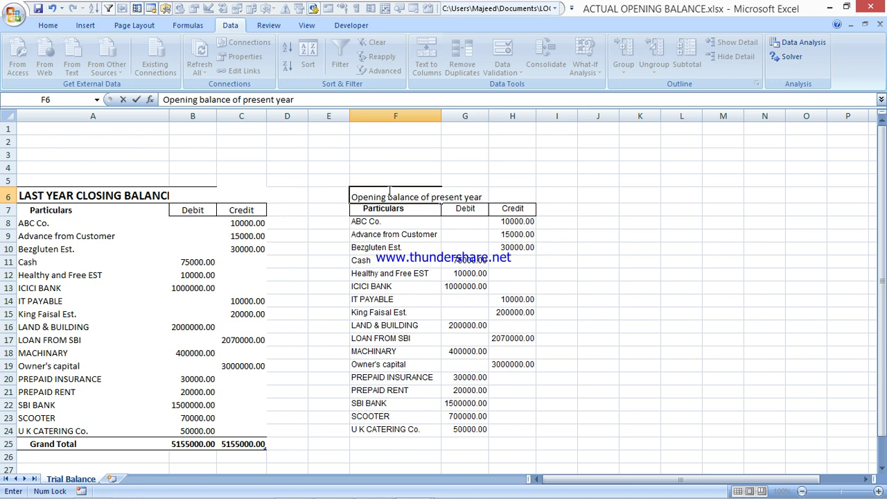
type(" in Tally")
key("Return")
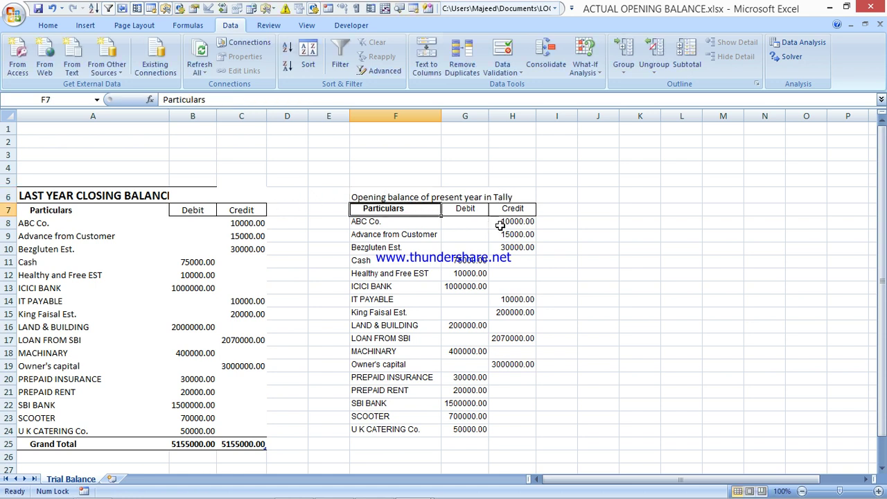
Start an EXACT formula in cell J8 with the Tally credit amount in H8 as its first text.
left_click(594, 221)
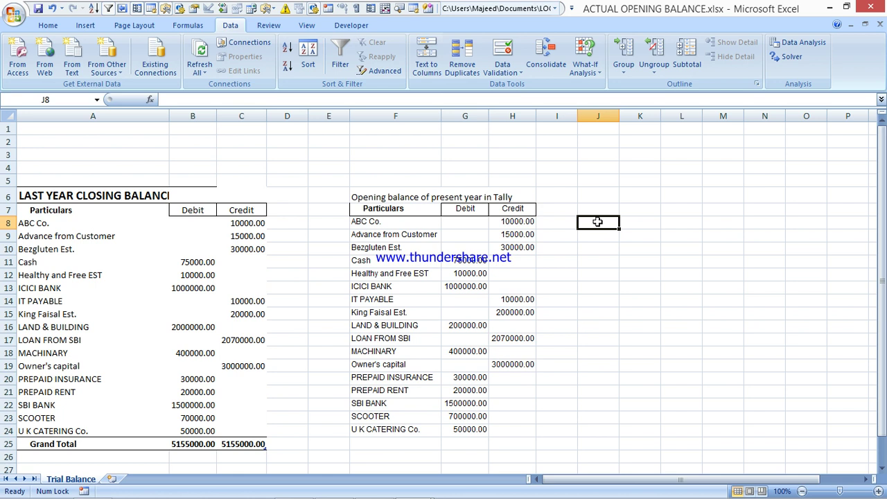
type("=")
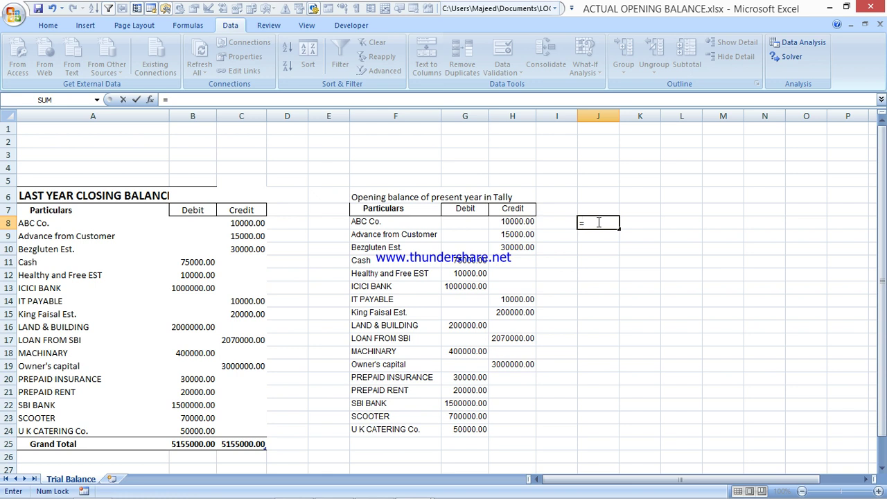
key("BackSpace")
type("+")
key("BackSpace")
type("=")
left_click(515, 222)
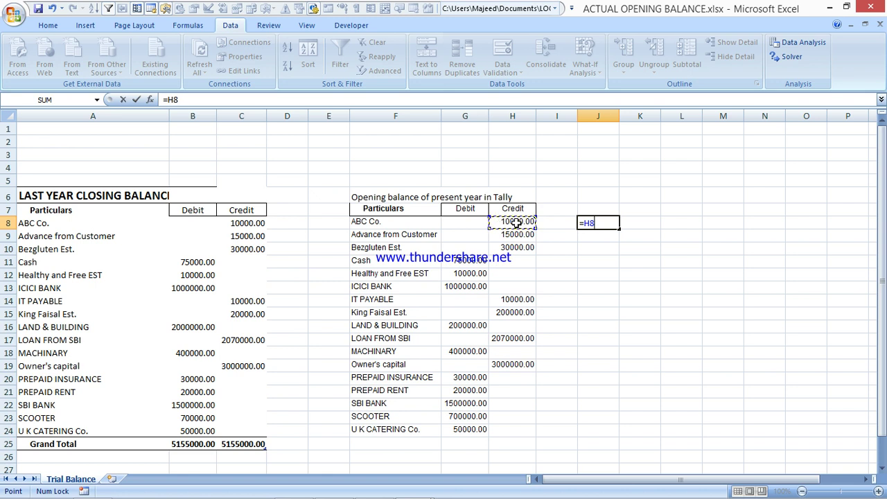
key("BackSpace")
key("BackSpace")
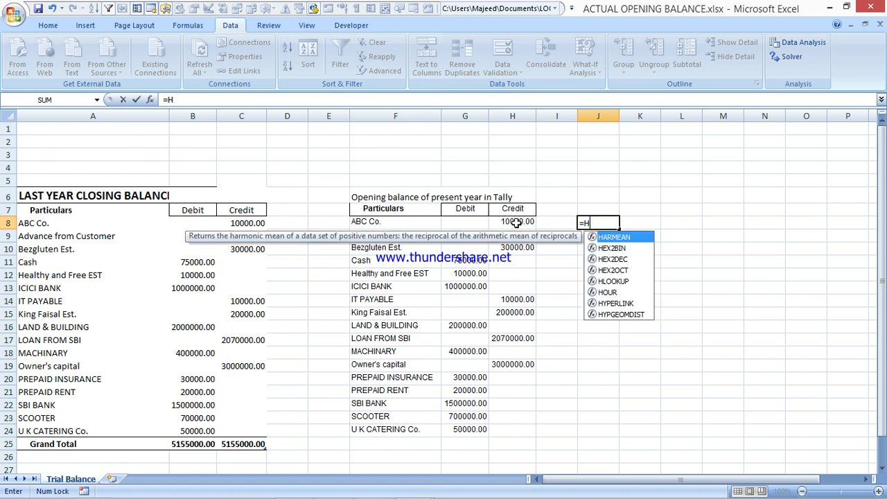
type("e")
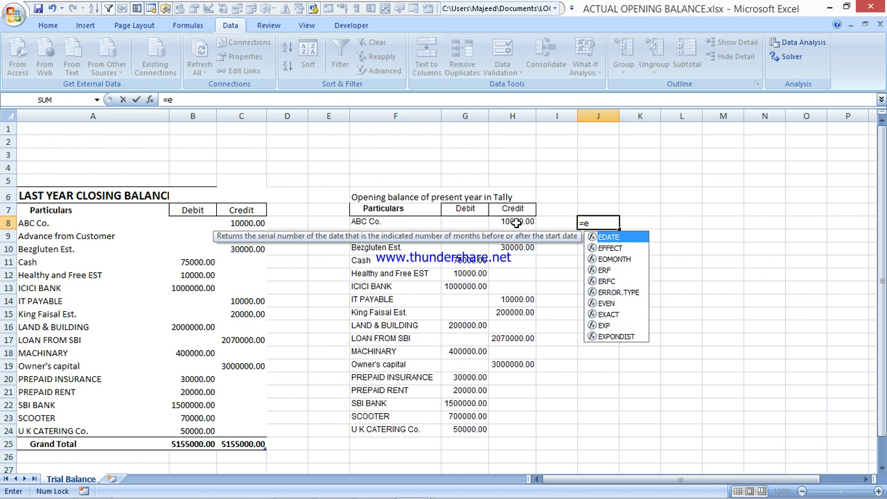
type("x")
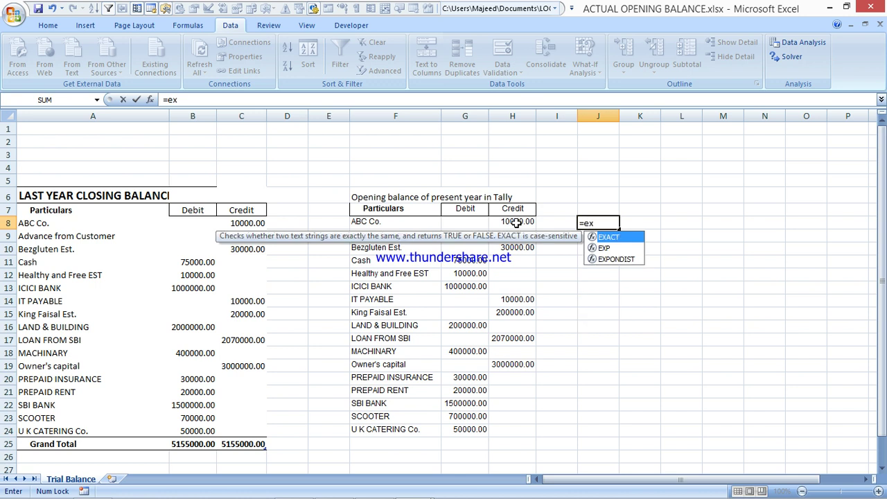
key("Tab")
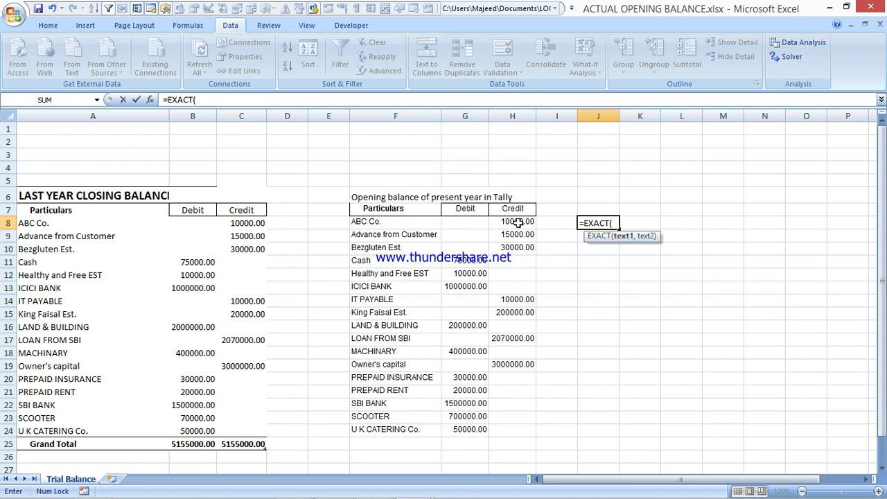
left_click(516, 222)
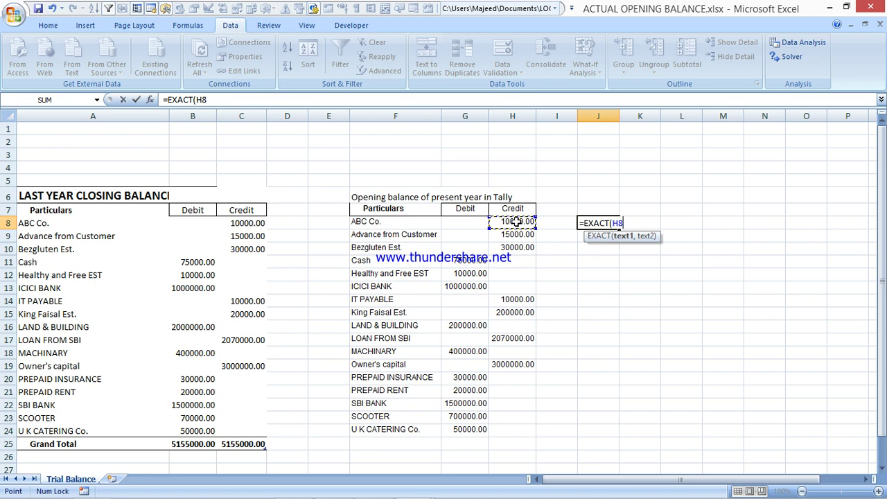
type(",")
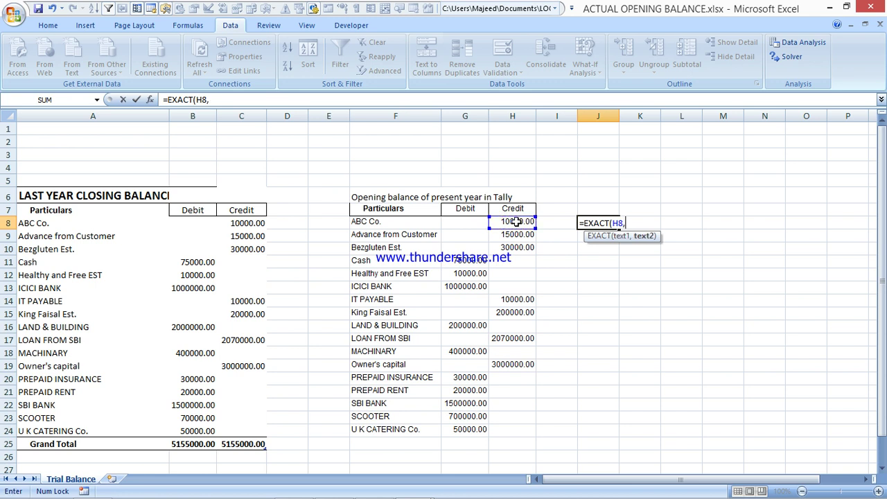
Complete the J8 formula as =EXACT(H8,C8:C24) to compare the credit balances, and fill it down to J24.
left_click(250, 224)
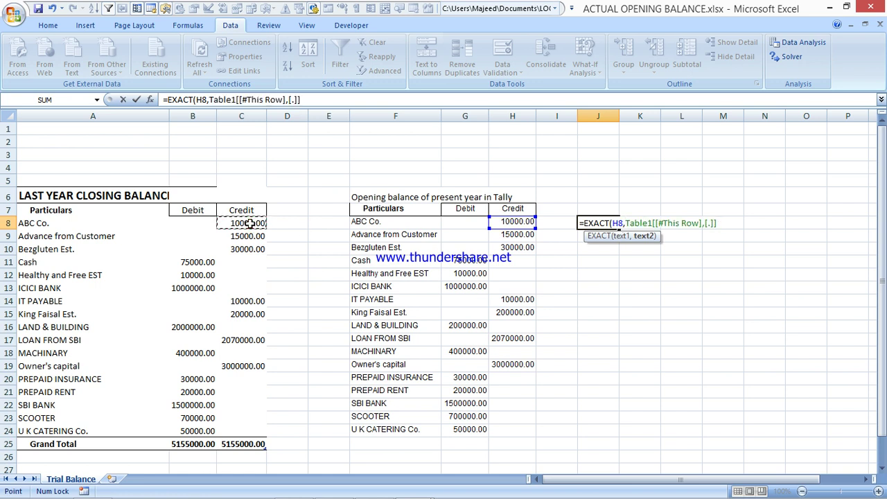
key("shift+Down")
key("shift+Down")
key("shift+Down")
key("shift+Down")
key("shift+Down")
key("shift+Down")
key("shift+Down")
key("shift+Down")
key("shift+Down")
key("shift+Down")
key("shift+Down")
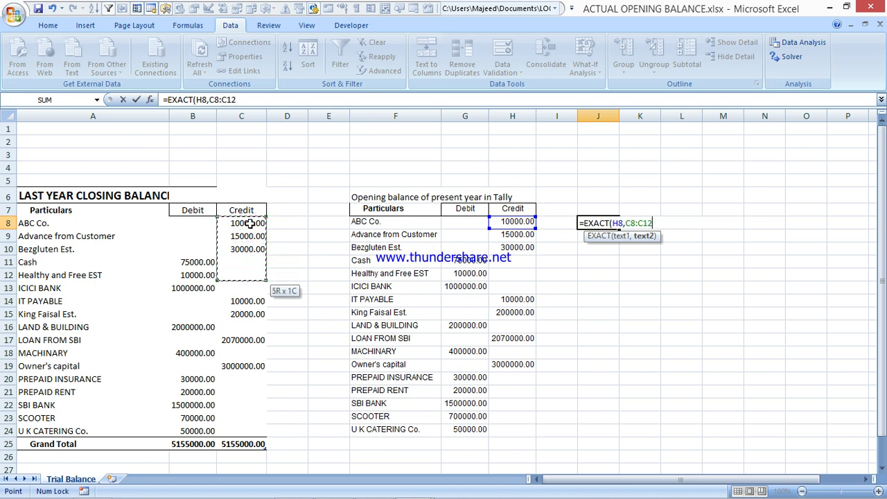
key("shift+Down")
key("shift+Down")
key("shift+Down")
key("shift+Down")
key("shift+Down")
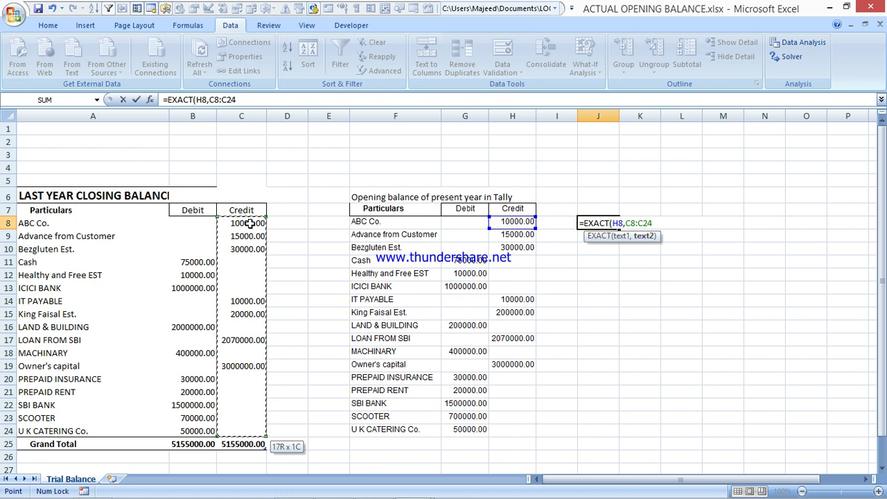
type(")")
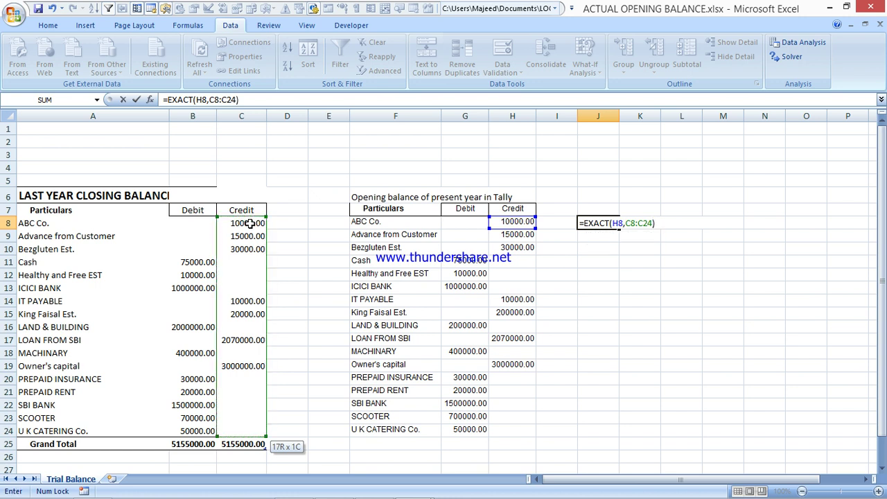
key("Return")
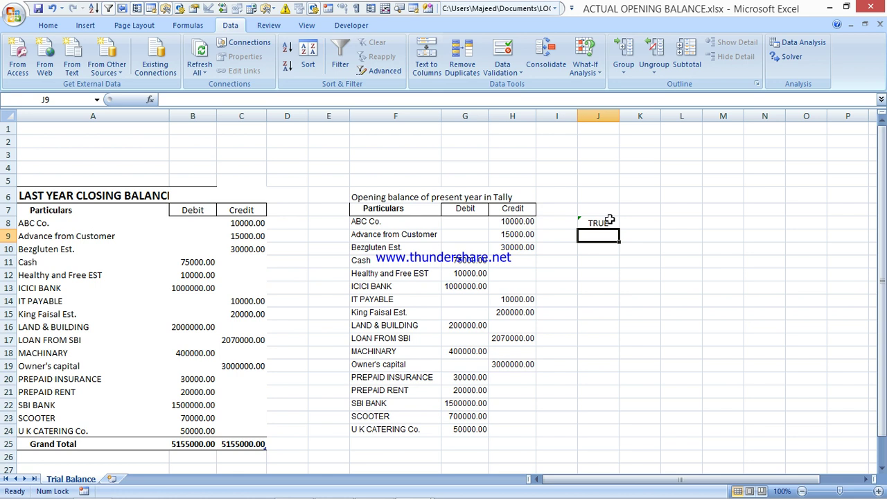
left_click(609, 220)
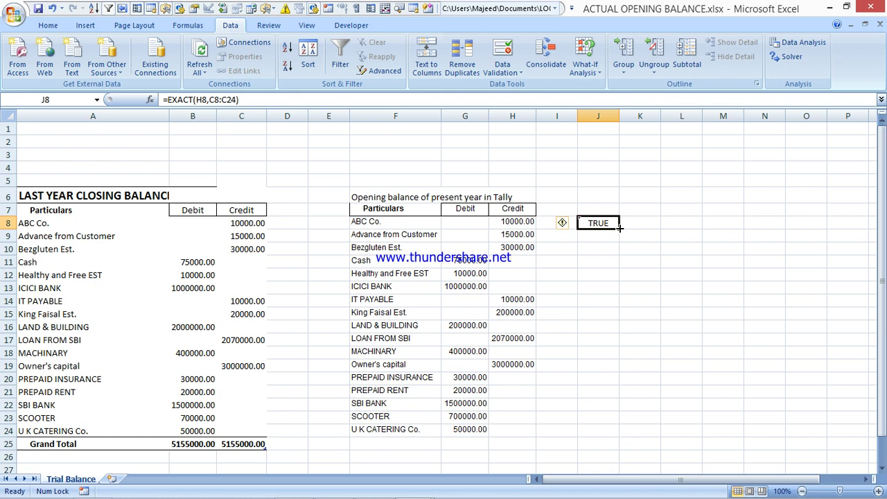
left_click_drag(620, 227, 622, 433)
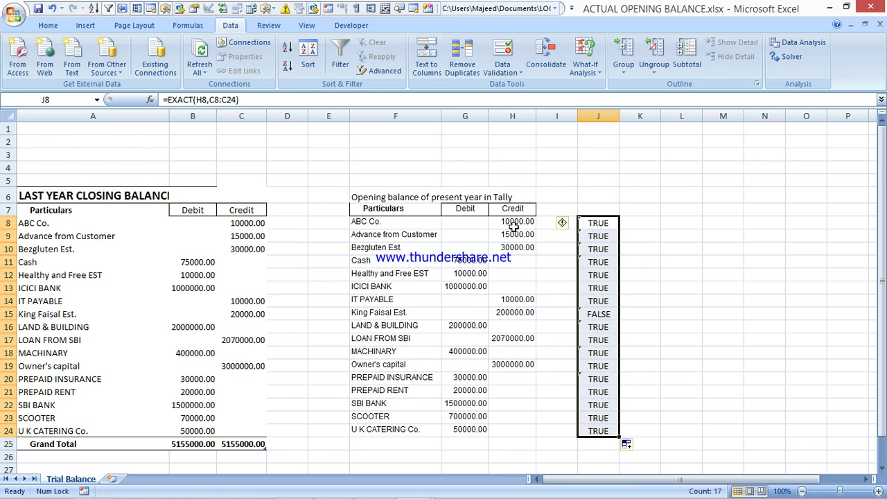
left_click(672, 223)
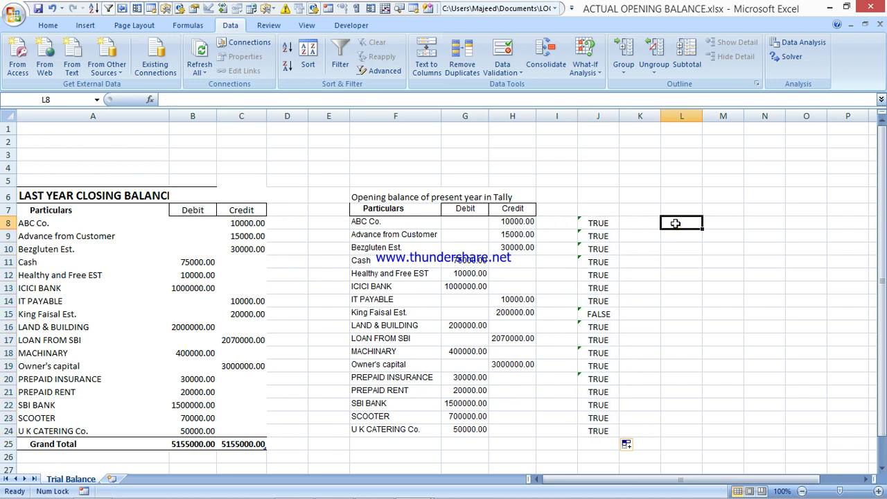
type("=ex")
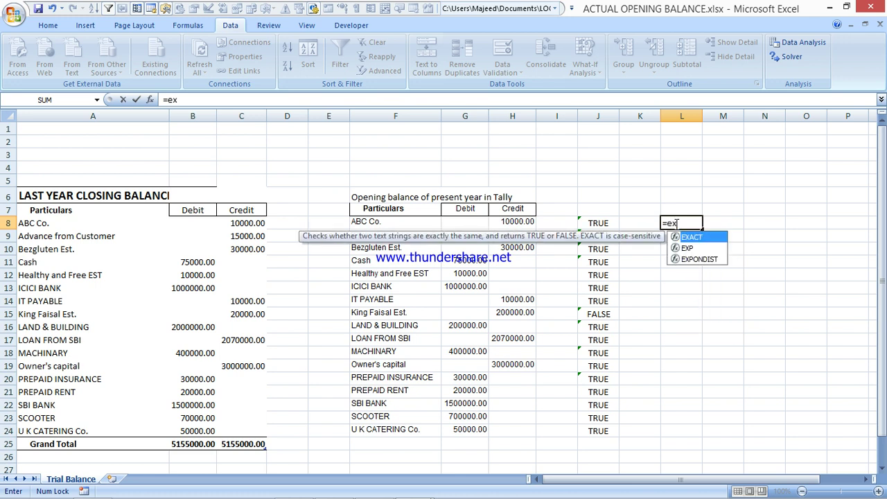
key("Tab")
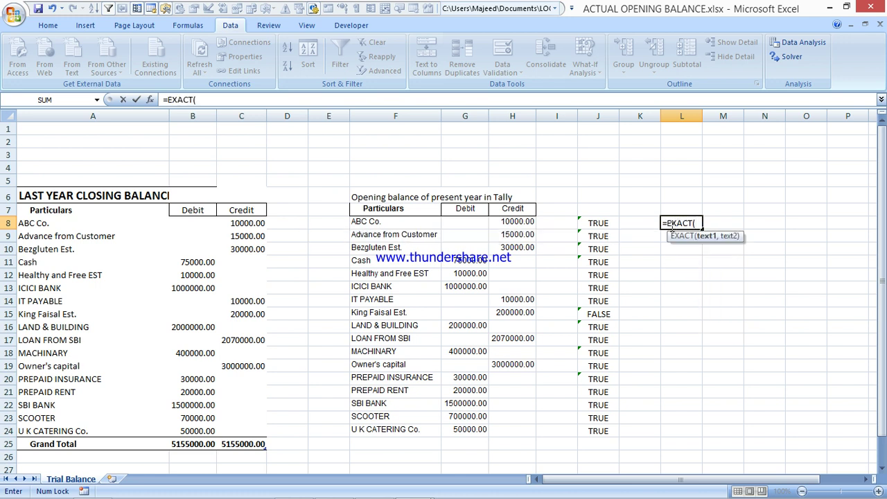
left_click(465, 221)
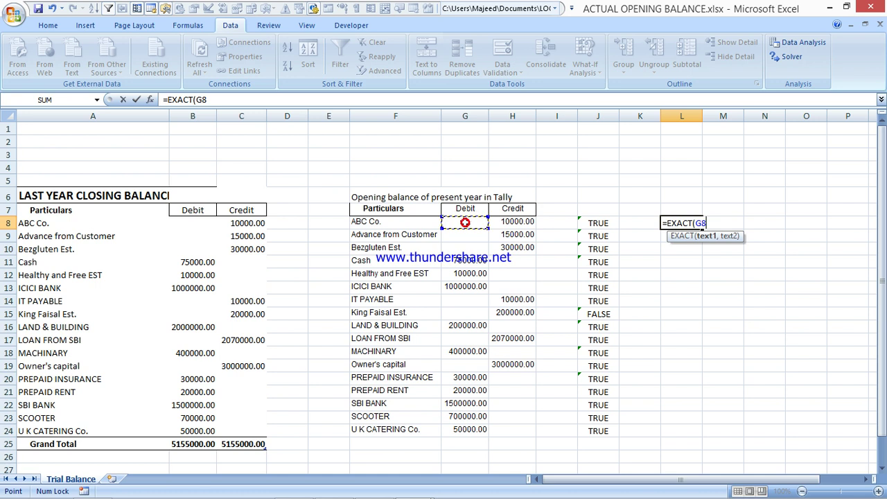
type(",")
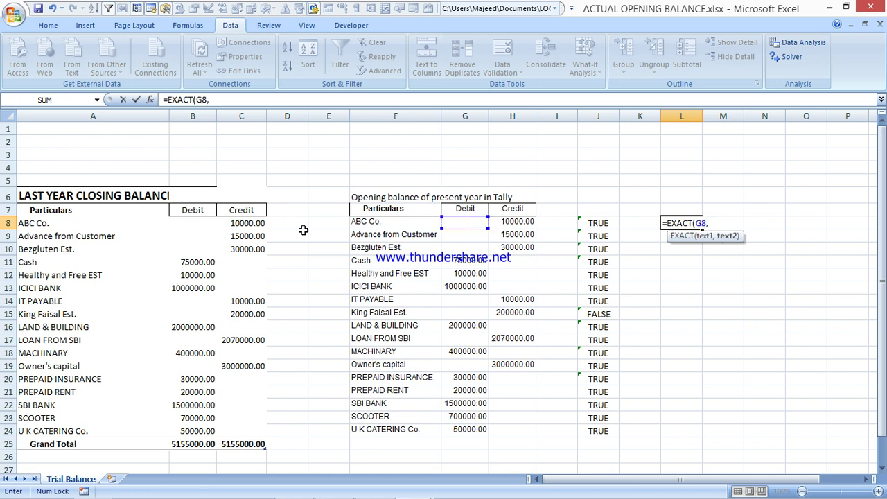
left_click(203, 223)
key("ctrl+Return")
key("ctrl+shift+Down")
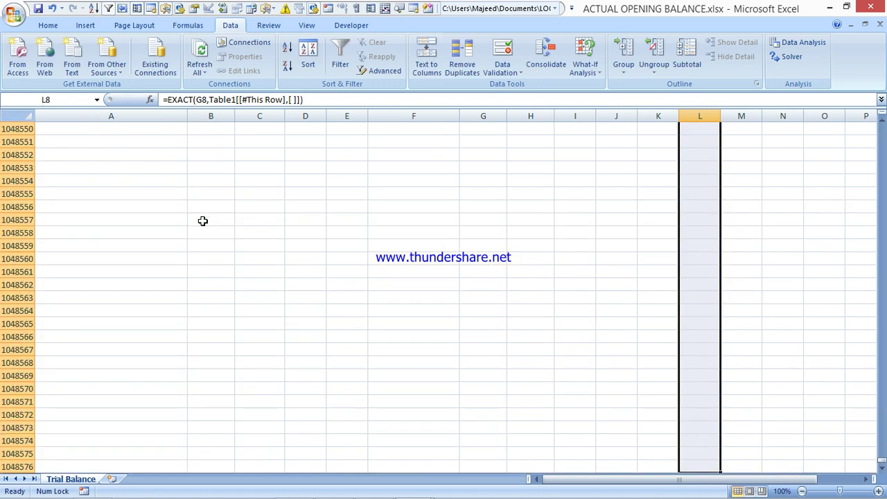
key("ctrl+z")
Enter =EXACT(G8,B8:B24) in cell L8 to compare the debit balances, and fill it down to L24.
type("=")
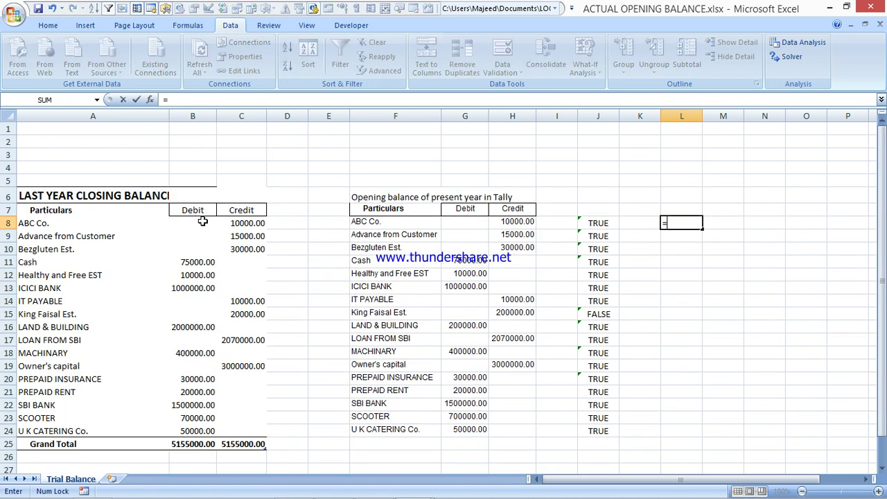
type("ex")
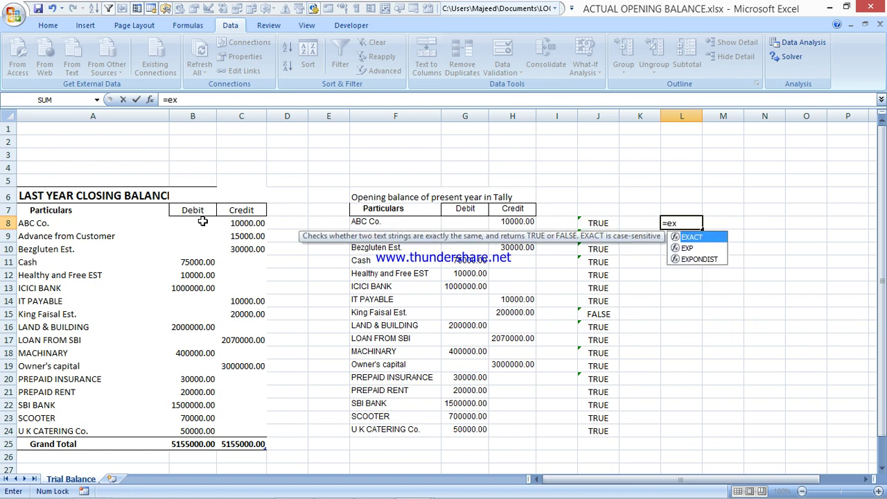
key("Tab")
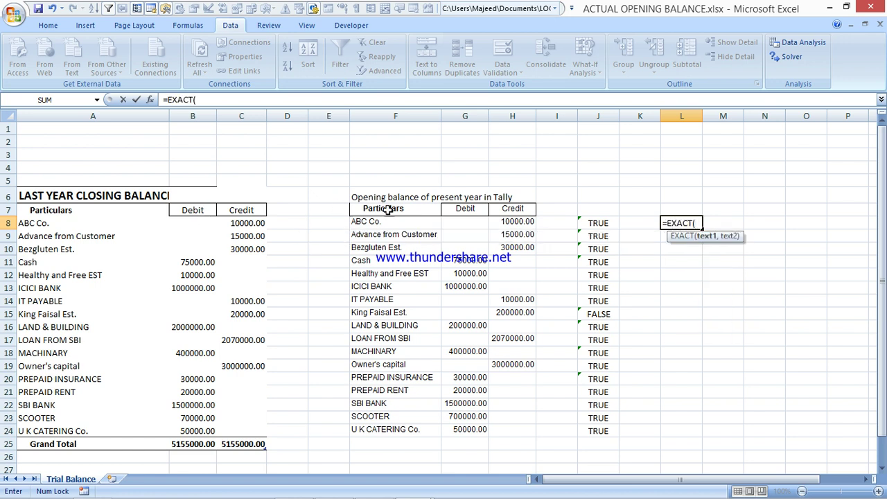
left_click(469, 220)
type(",")
left_click(202, 221)
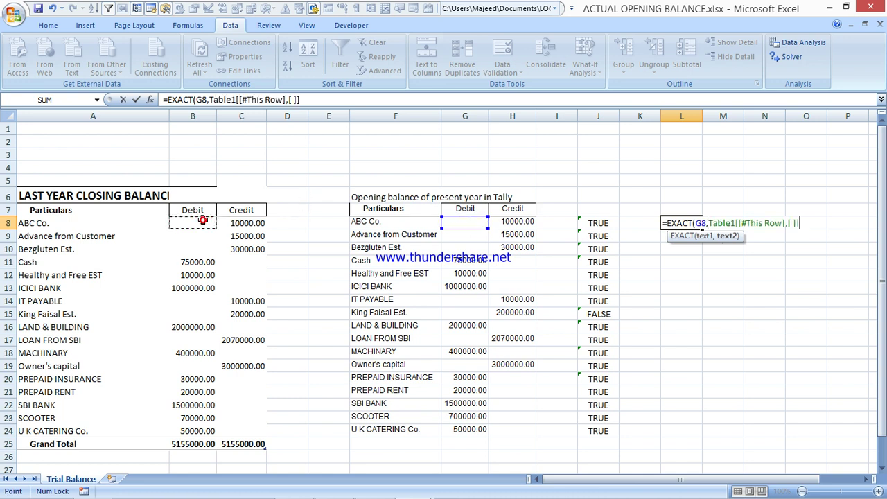
key("shift+Down")
key("shift+Down")
key("shift+Down")
key("shift+Down")
key("shift+Down")
key("shift+Down")
key("shift+Down")
key("shift+Down")
key("shift+Down")
key("shift+Down")
key("shift+Down")
key("shift+Down")
key("shift+Down")
key("shift+Down")
key("shift+Down")
key("shift+Down")
key("shift+Down")
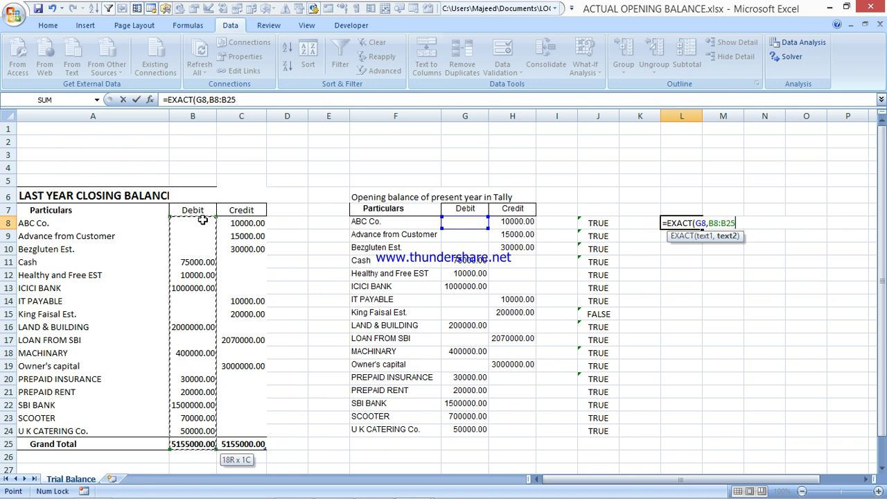
key("shift+Up")
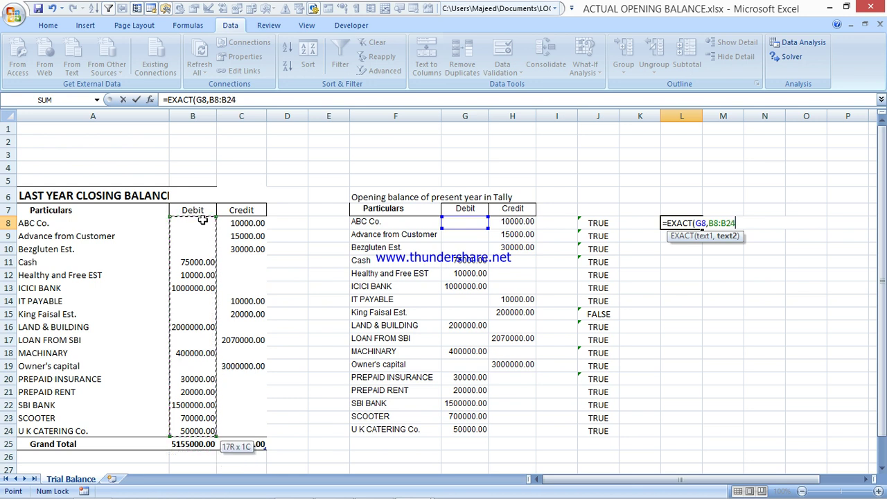
type(")")
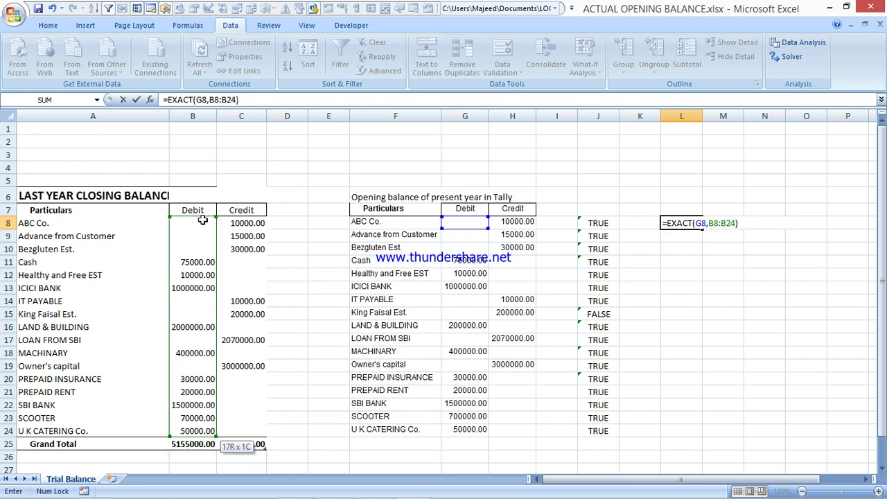
key("Return")
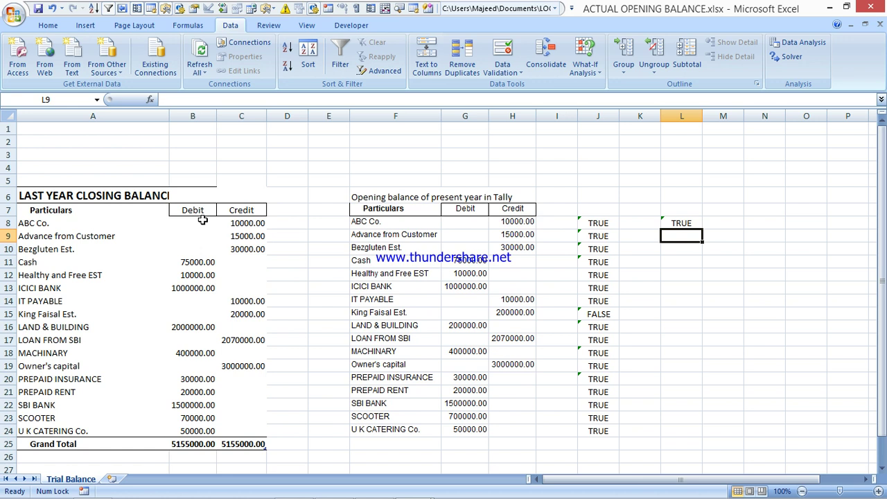
left_click(682, 223)
left_click_drag(701, 229, 699, 439)
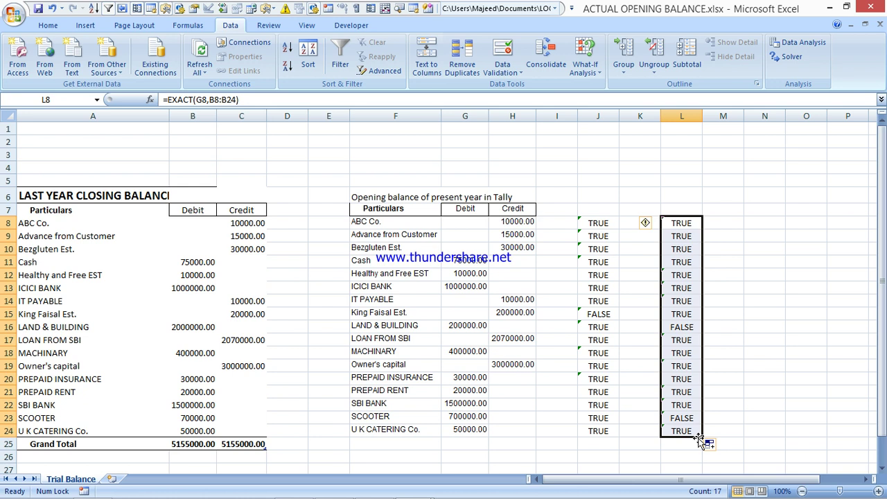
Add filters to the comparison range J7:L24, using row 7 as its header row.
left_click(600, 212)
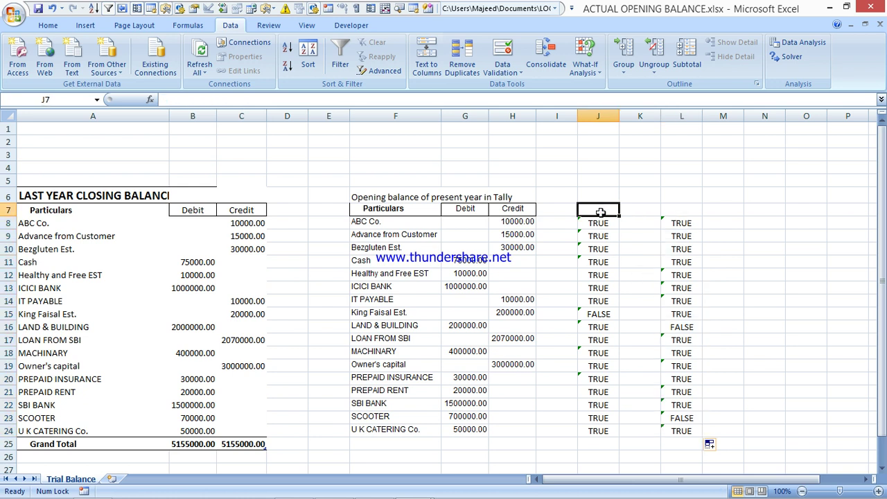
key("shift+Right")
key("shift+Right")
key("ctrl+shift+Down")
key("ctrl+shift+Down")
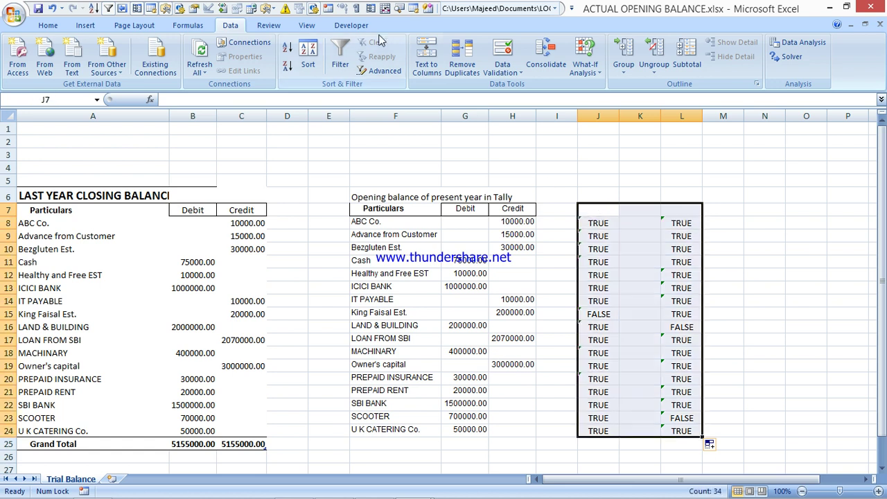
left_click(339, 58)
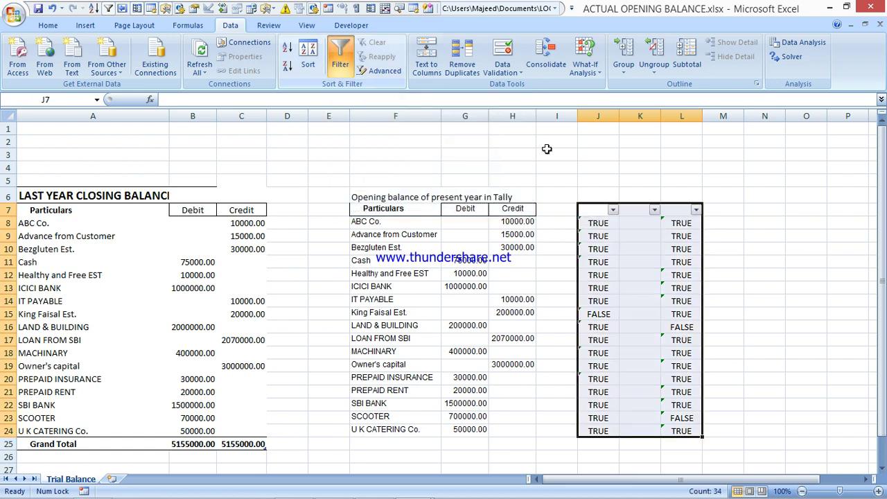
Filter column L to only FALSE rows and compare the mismatched debit balances with last year's closing balances.
left_click(696, 210)
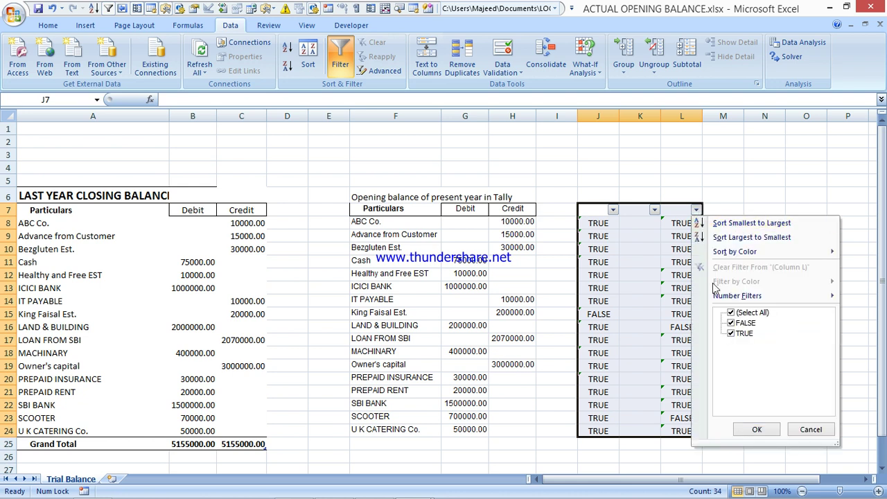
left_click(736, 314)
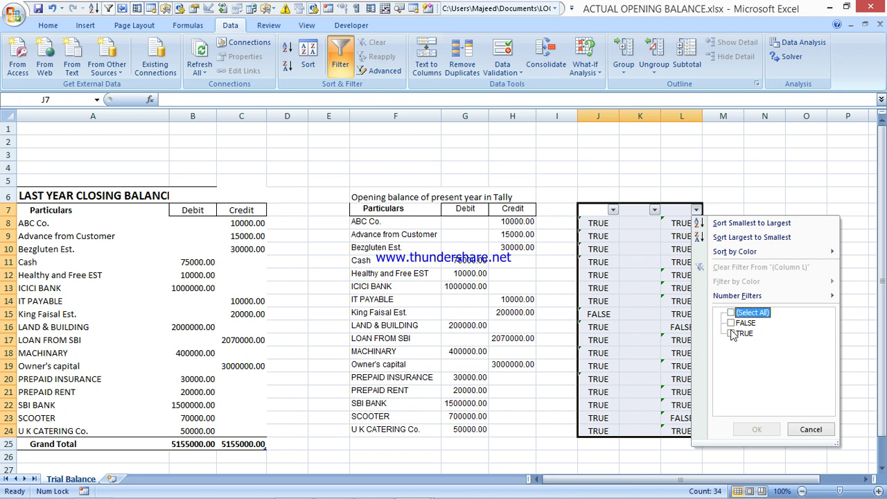
left_click(731, 323)
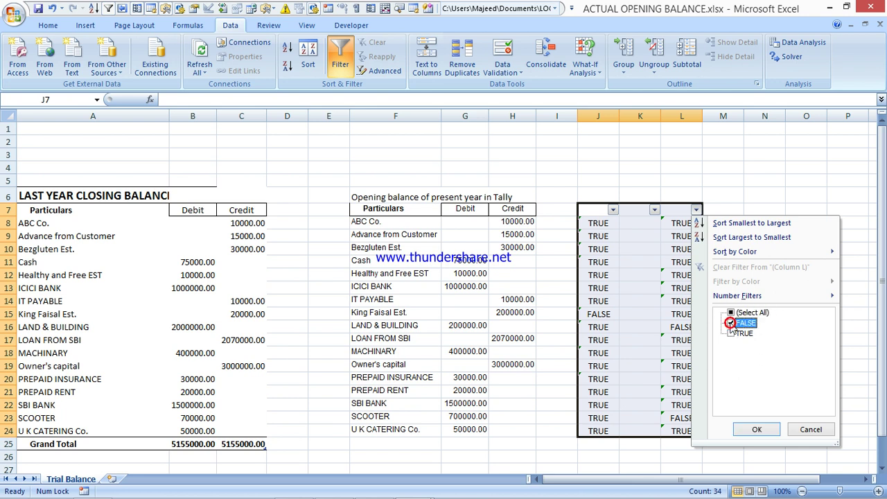
left_click(754, 429)
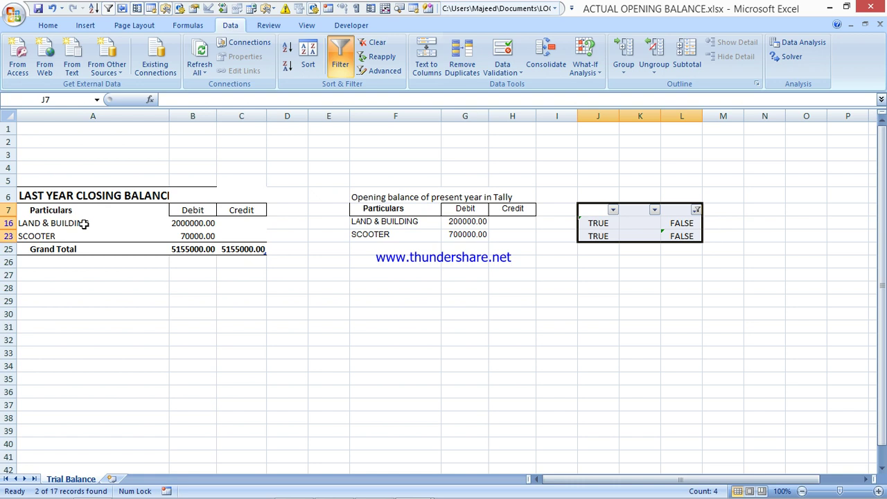
left_click(57, 223)
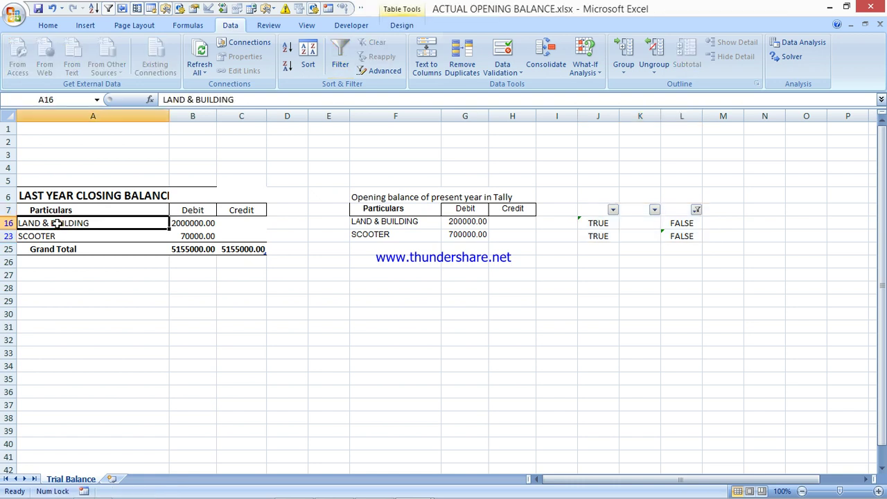
left_click(55, 235)
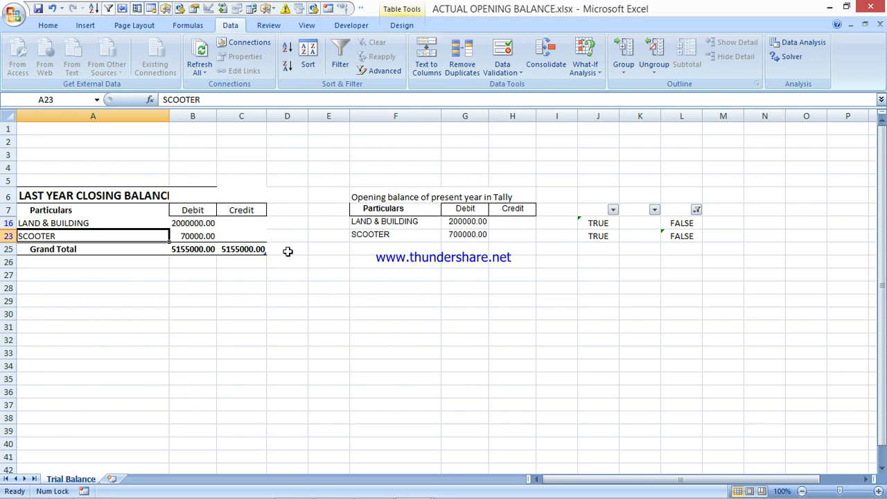
left_click(195, 226)
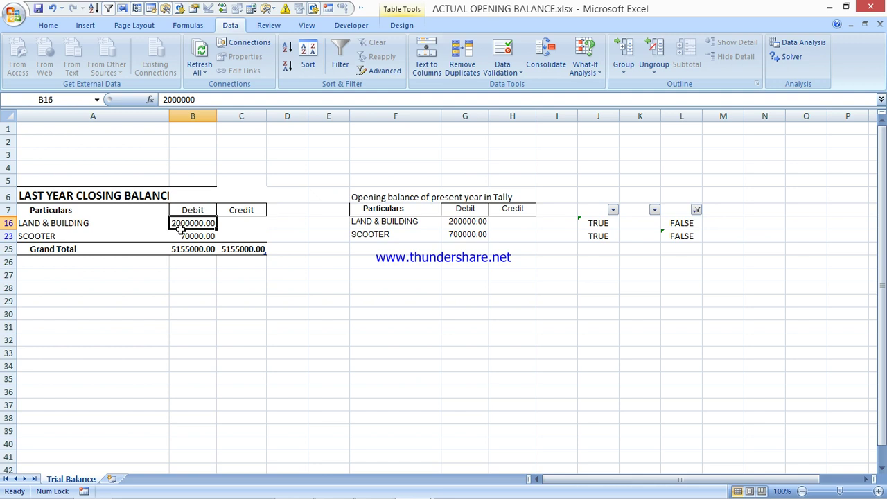
left_click(469, 224)
Switch to Tally.ERP 9 and open the LAND & BUILDING ledger for alteration from the Trial Balance.
mouse_move(328, 495)
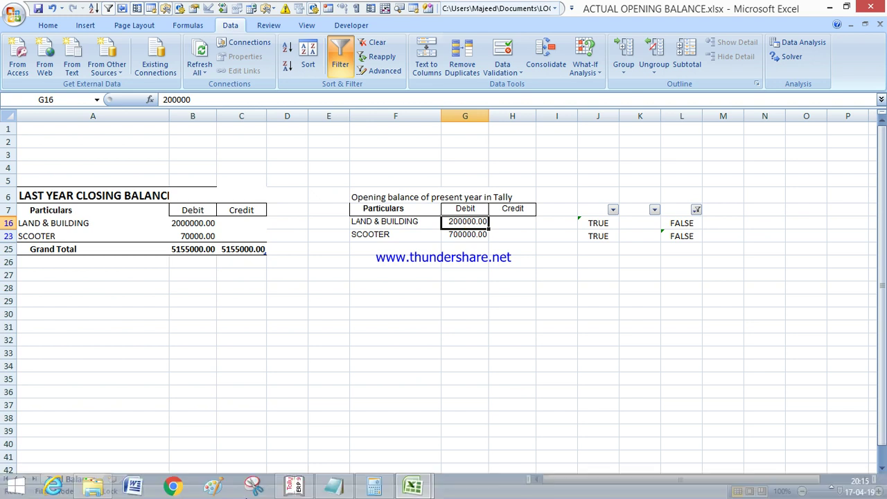
left_click(292, 488)
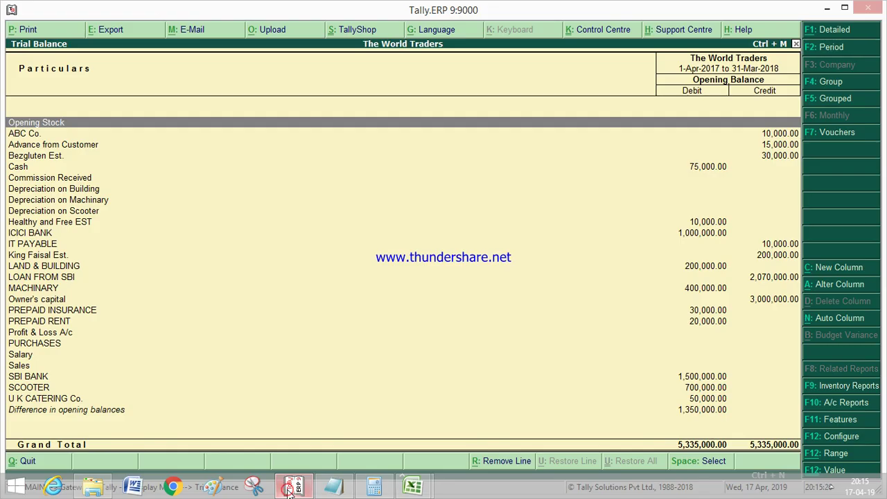
key("alt+Tab")
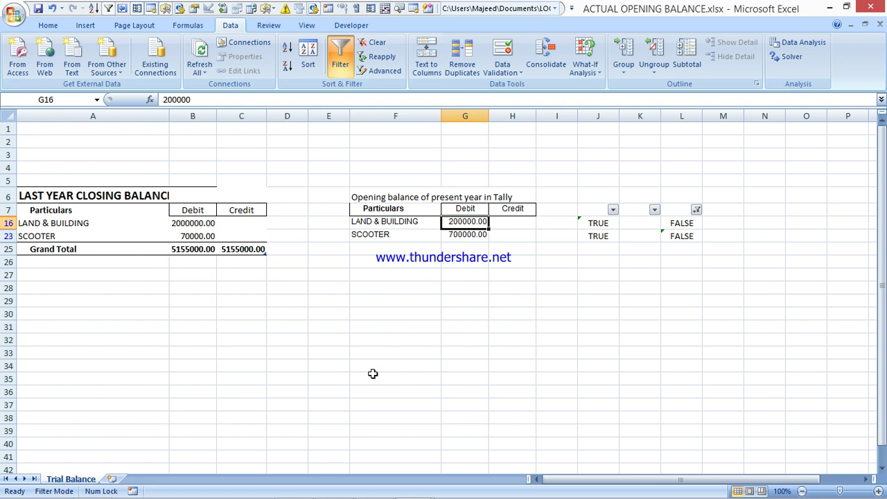
key("alt+Tab")
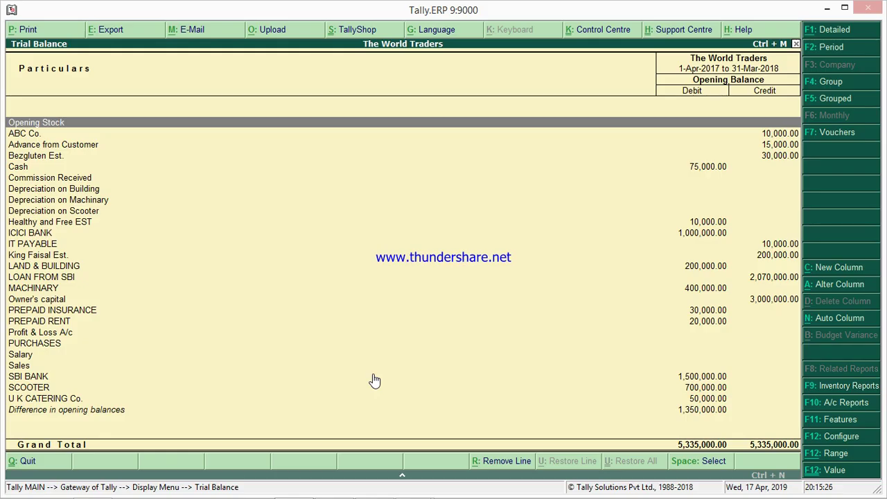
key("Down")
key("Down")
key("Down")
key("Down")
key("Down")
key("Down")
key("Down")
key("Down")
key("Down")
key("Down")
key("Down")
key("Down")
key("Down")
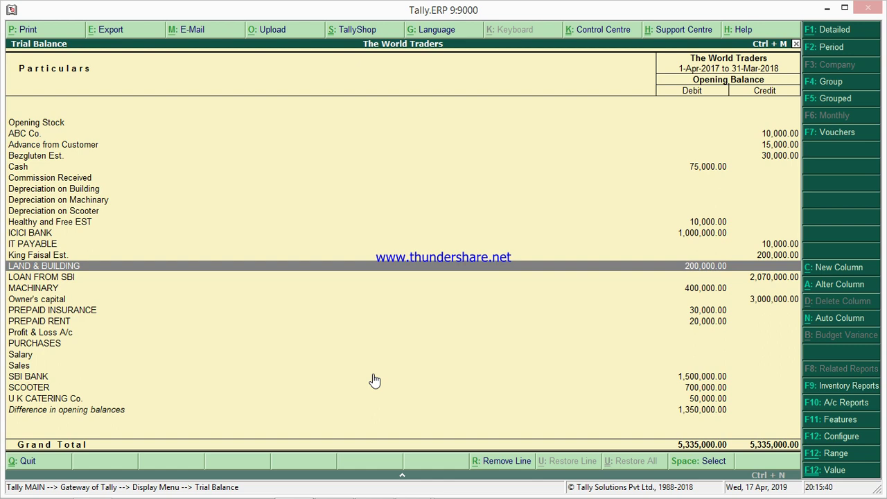
key("Up")
key("Down")
key("ctrl+Return")
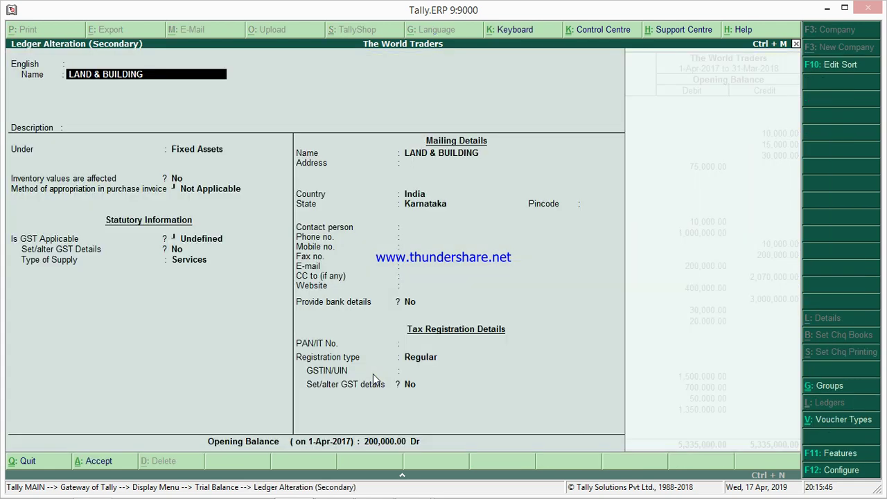
Set the LAND & BUILDING ledger's opening balance to 2,000,000 Dr and accept the alteration.
left_click(374, 441)
key("Return")
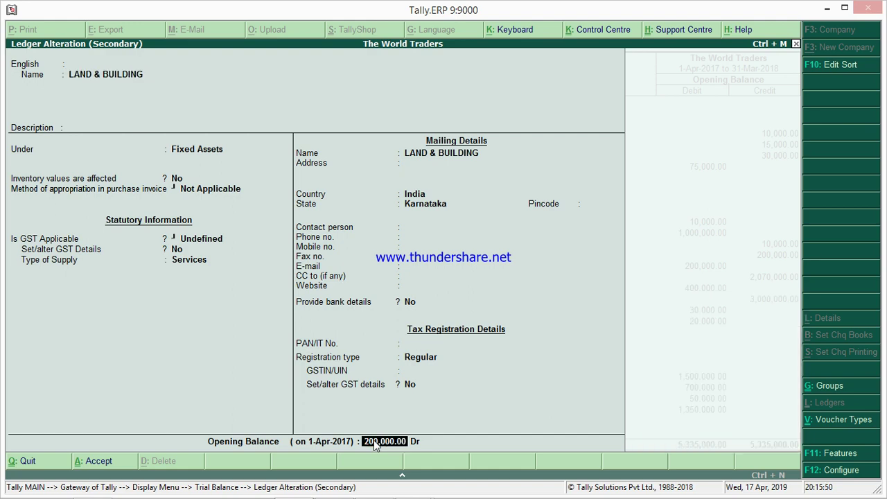
key("alt+Tab")
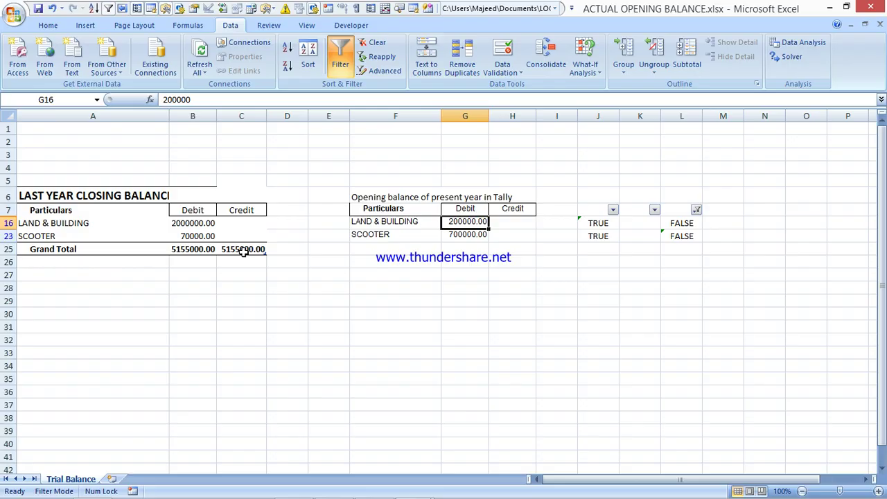
key("alt+Tab")
type("2,000,")
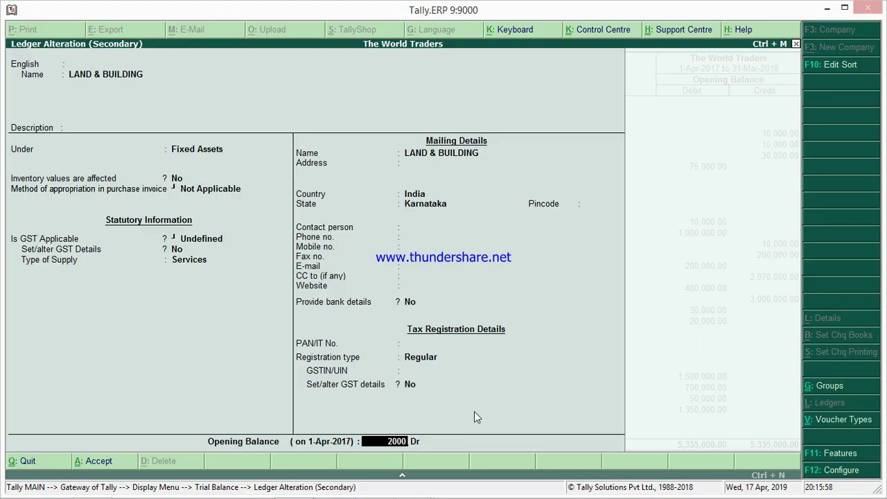
type("0000")
key("Return")
key("Return")
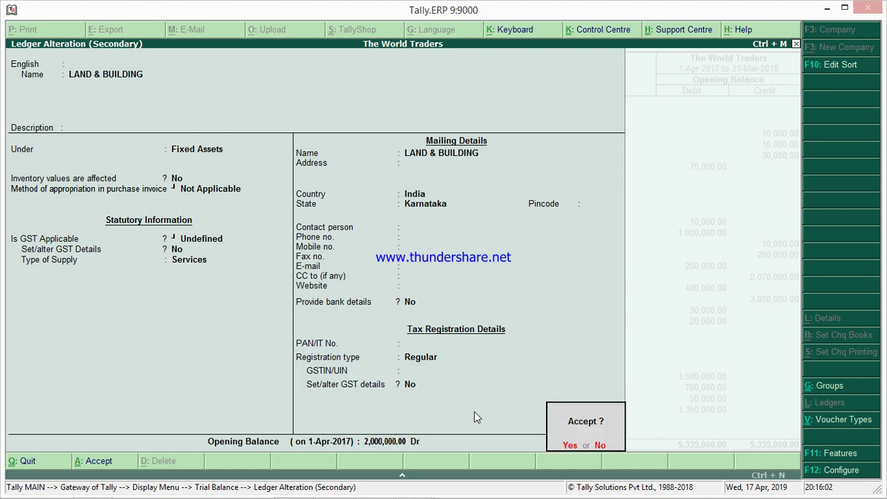
key("Return")
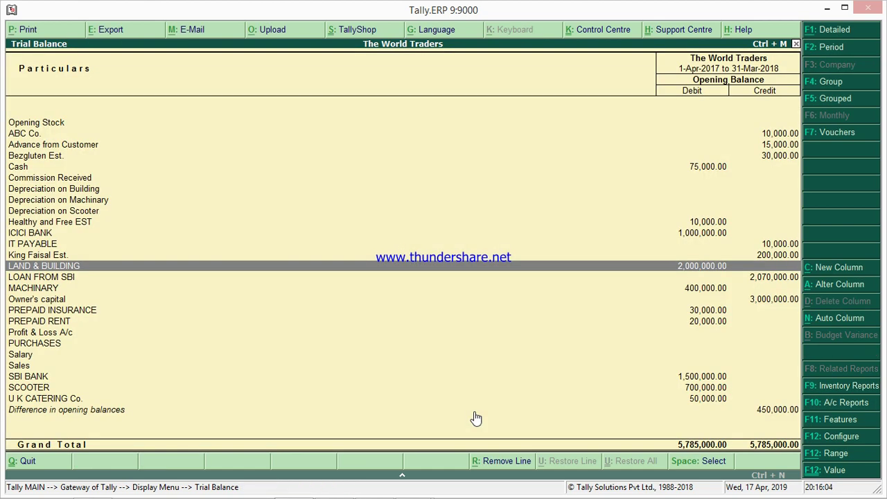
Switch to the Excel comparison sheet and compare SCOOTER's last-year closing balance with its Tally opening balance.
key("alt+Tab")
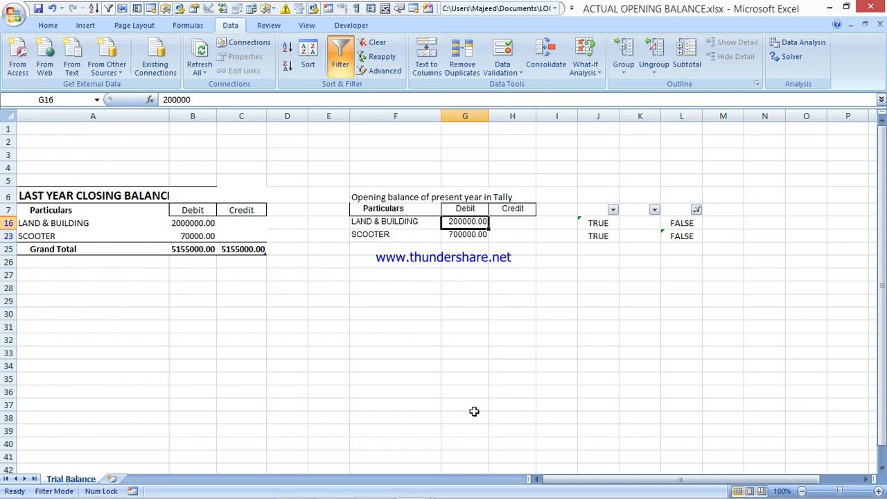
left_click(99, 238)
left_click(189, 237)
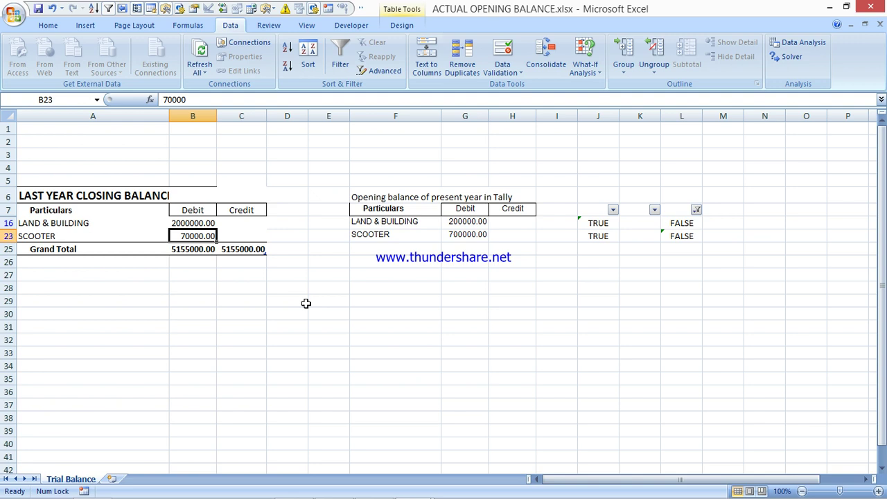
left_click(465, 236)
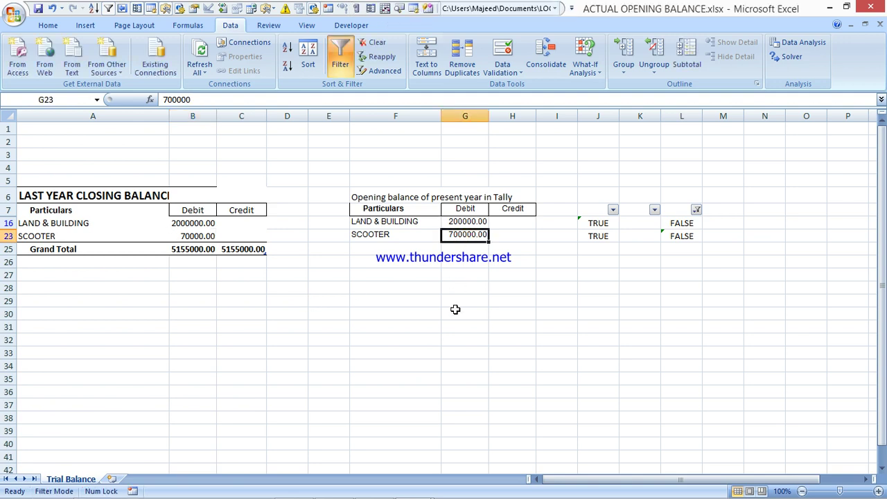
key("alt+Tab")
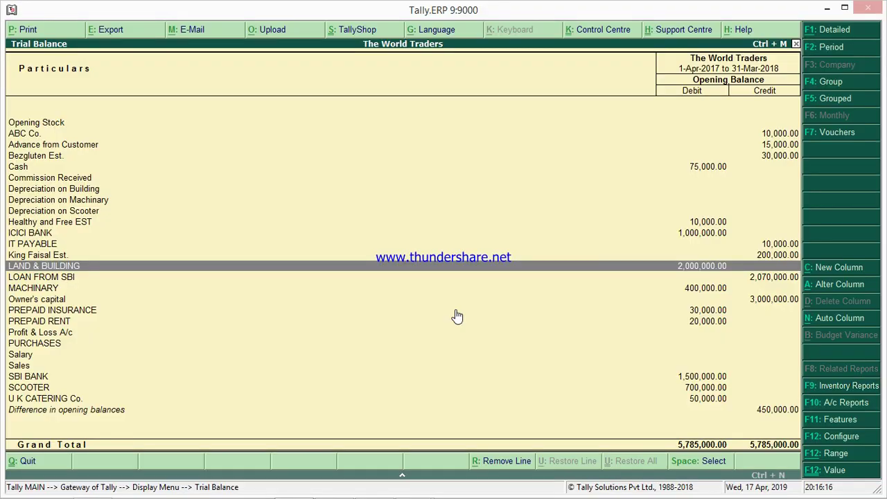
key("alt+Tab")
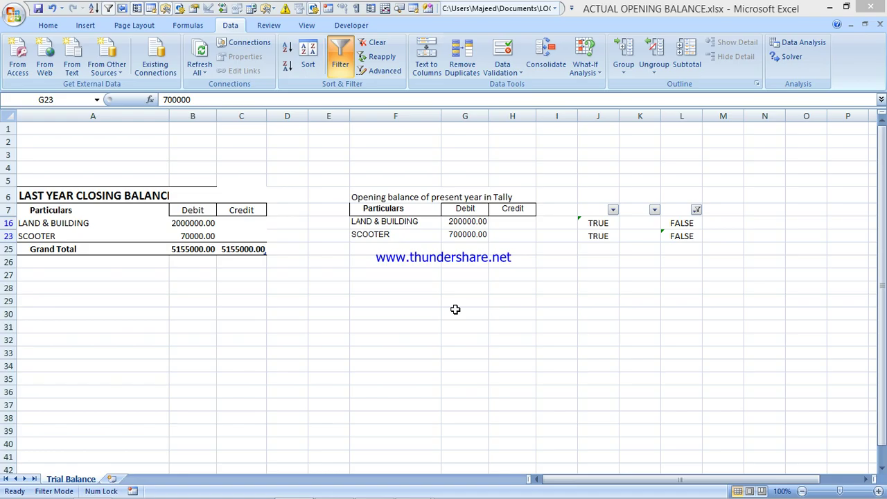
Switch to Tally.ERP 9 and open the SCOOTER ledger for alteration from the Trial Balance.
key("alt+Tab")
key("Down")
key("Down")
key("Down")
key("Down")
key("Down")
key("Down")
key("Down")
key("Down")
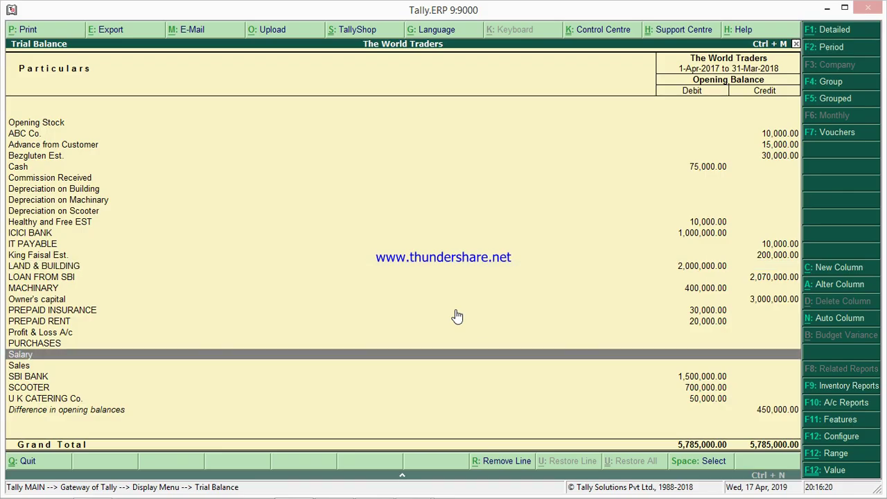
key("Down")
key("Down")
key("Down")
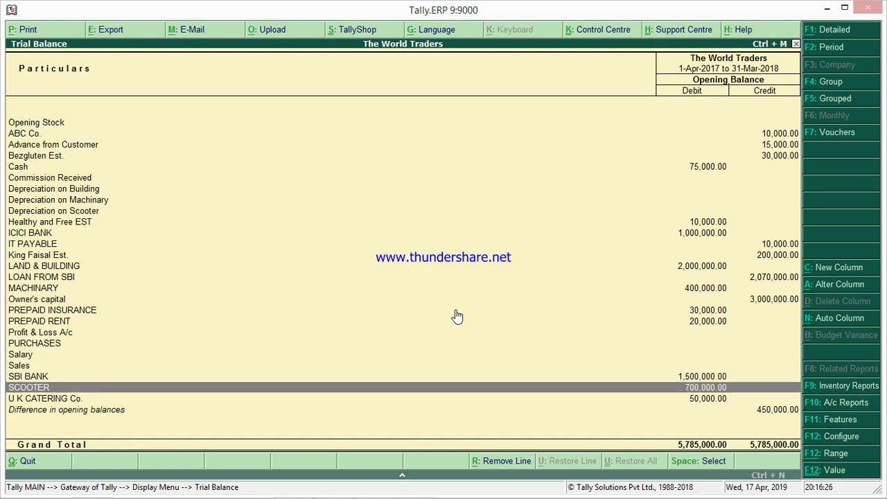
key("ctrl+Return")
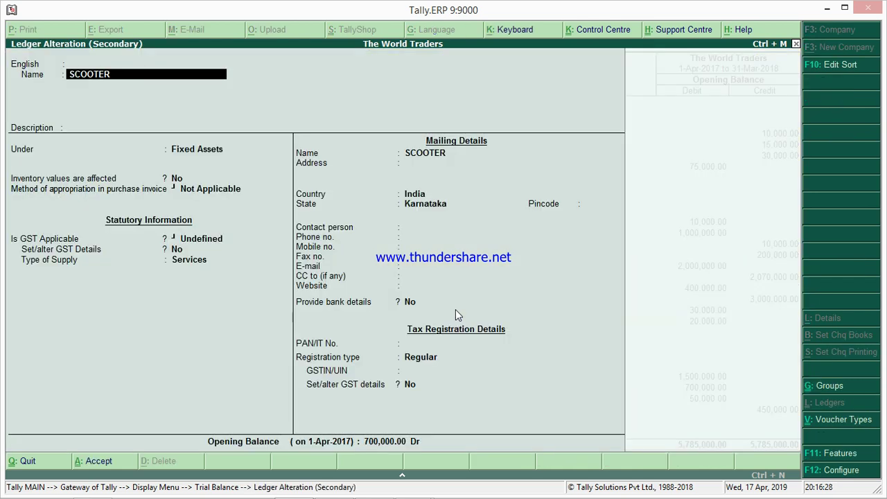
Set the SCOOTER ledger's opening balance to 70,000 Dr, matching the Excel closing balance, and accept the alteration.
key("ctrl+a")
left_click(388, 443)
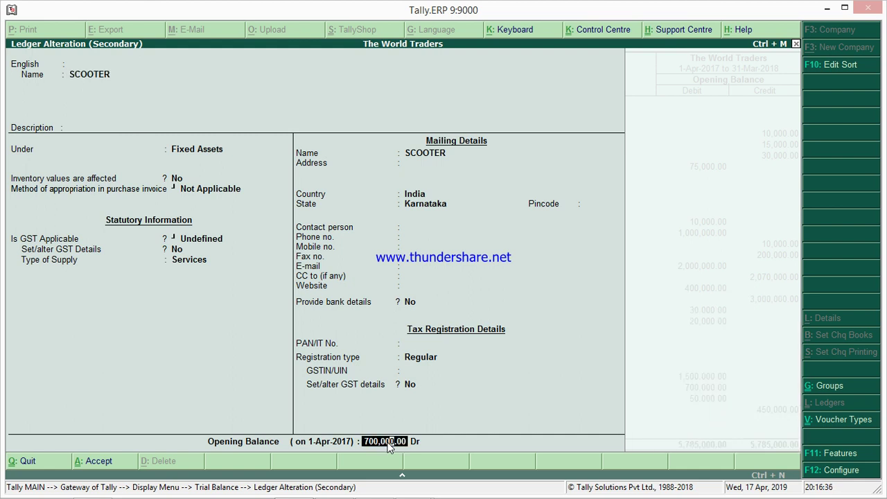
key("alt+Tab")
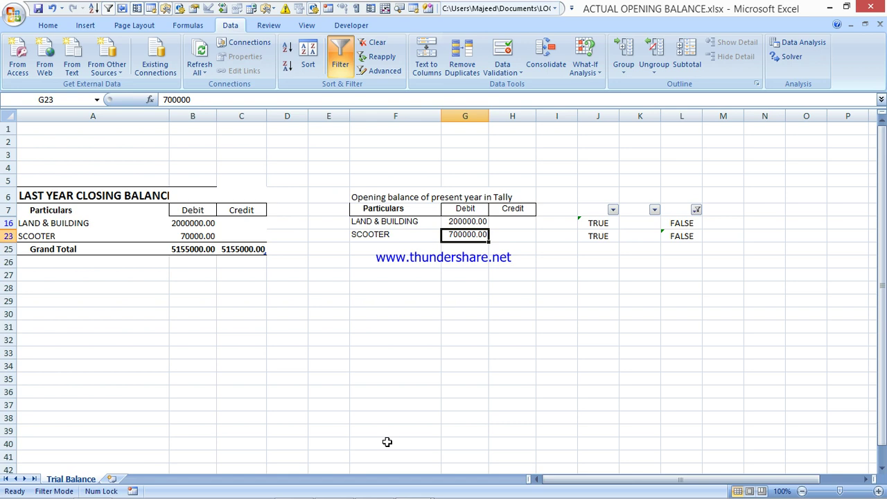
key("alt+Tab")
type("70000")
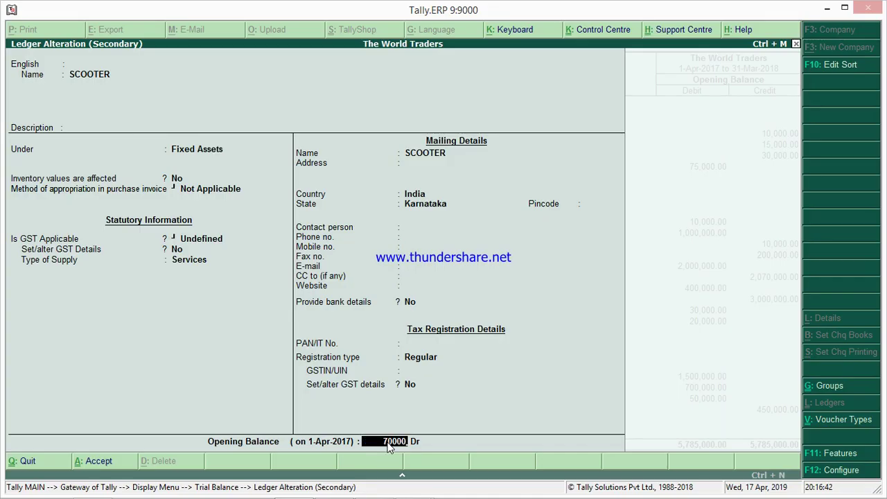
key("Return")
key("Return")
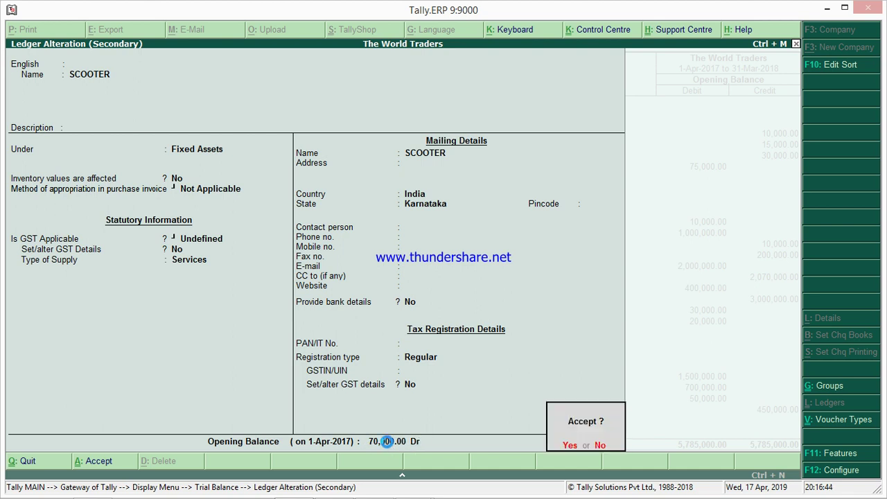
key("Return")
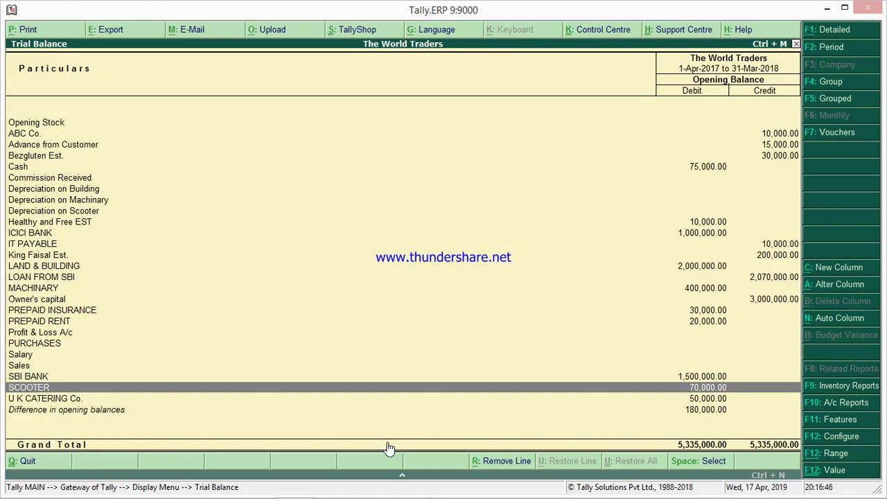
Switch to Excel and show all values again in the column L filter.
key("alt+Tab")
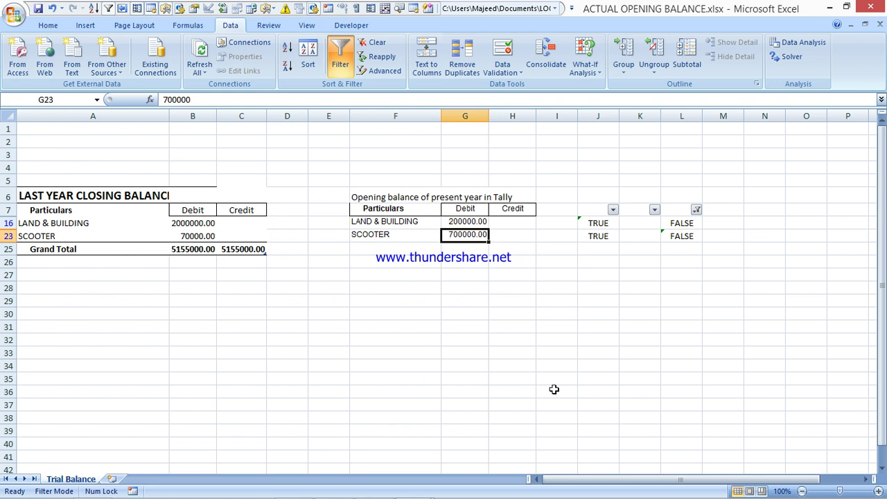
left_click(696, 209)
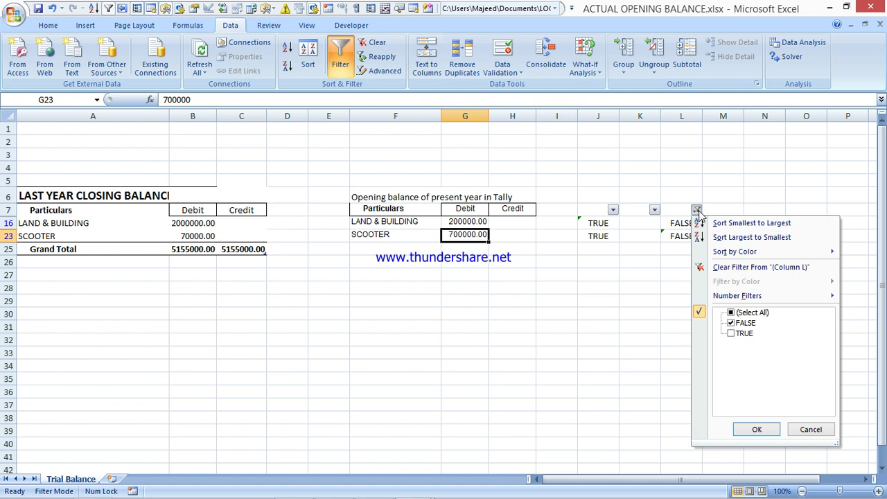
left_click(731, 313)
left_click(754, 430)
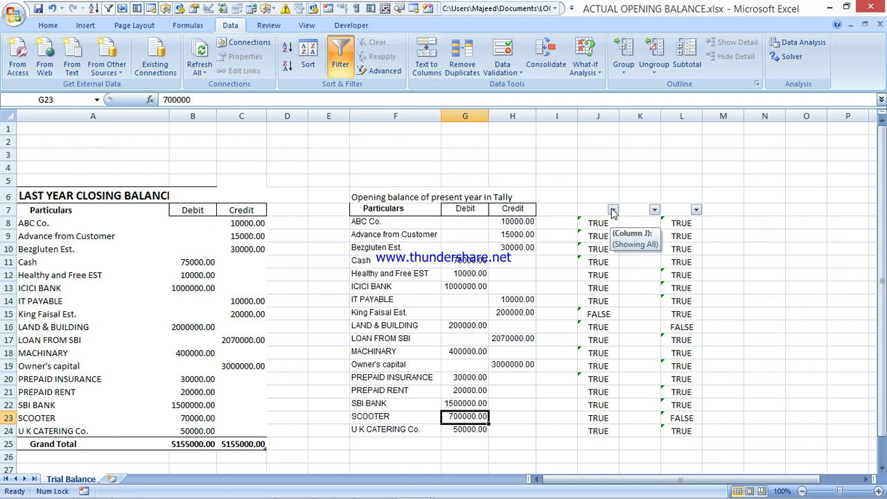
Filter column J to only FALSE rows and compare the mismatched credit balance with last year's closing balance.
left_click(613, 210)
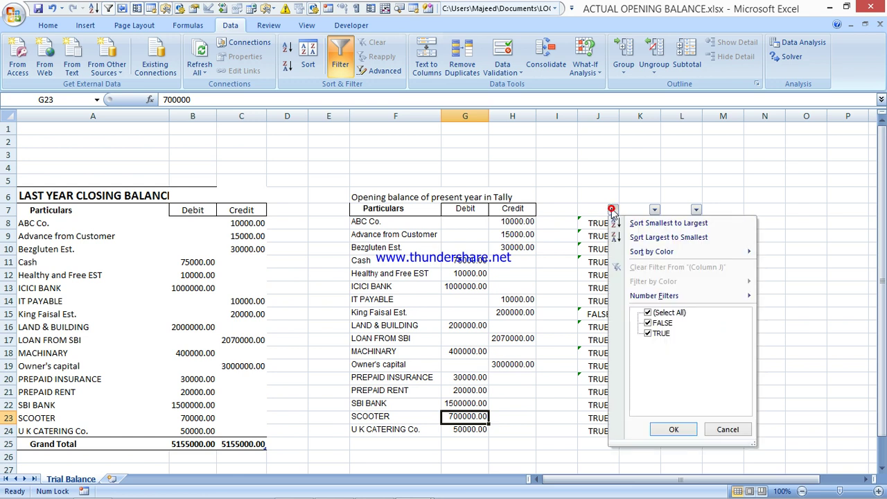
left_click(649, 312)
left_click(648, 323)
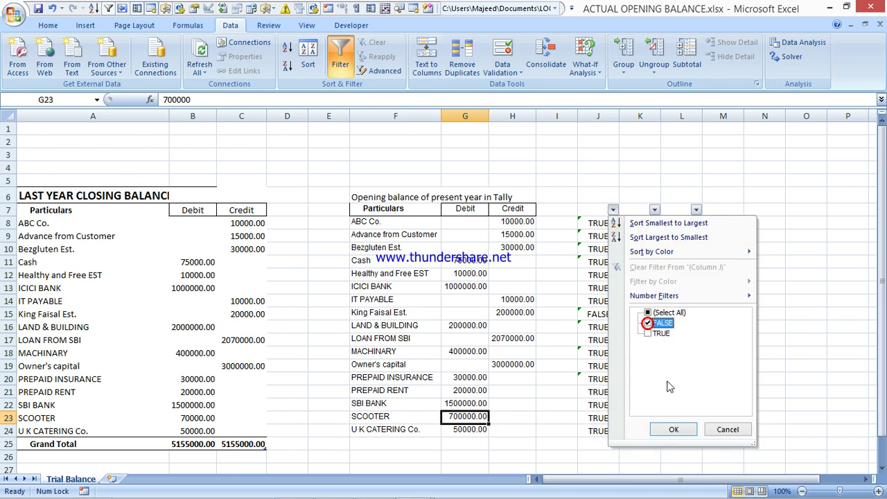
left_click(670, 429)
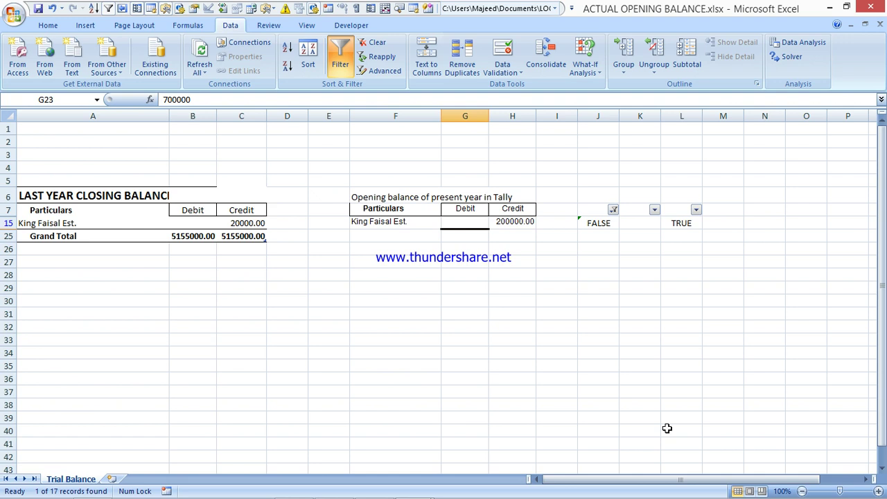
left_click(254, 222)
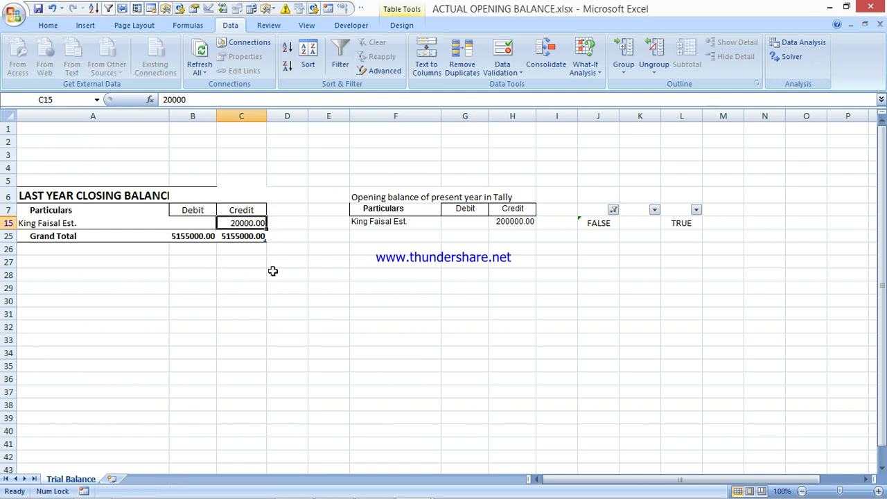
left_click(499, 223)
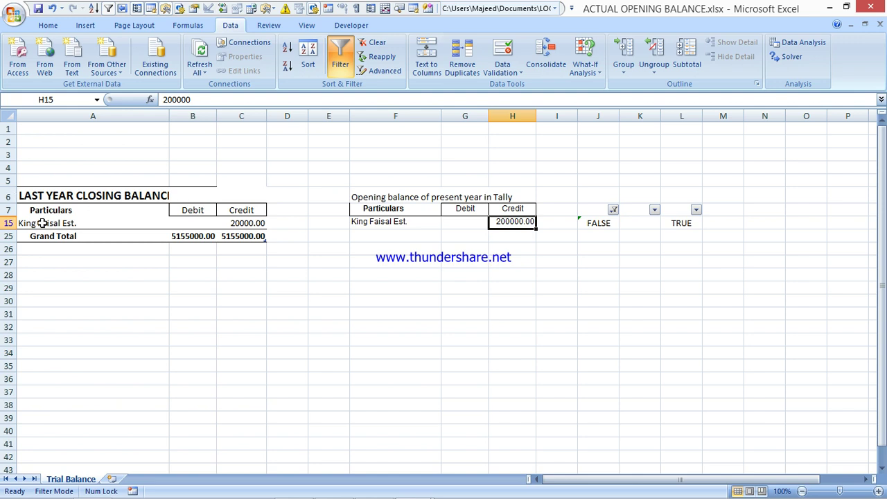
left_click(41, 223)
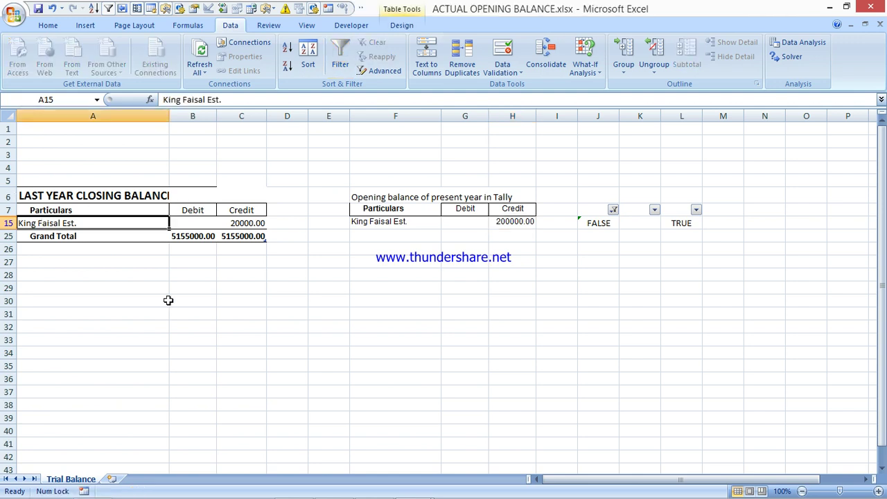
Switch to Tally.ERP 9 and open the King Faisal Est. ledger for alteration from the Trial Balance.
key("alt+Tab")
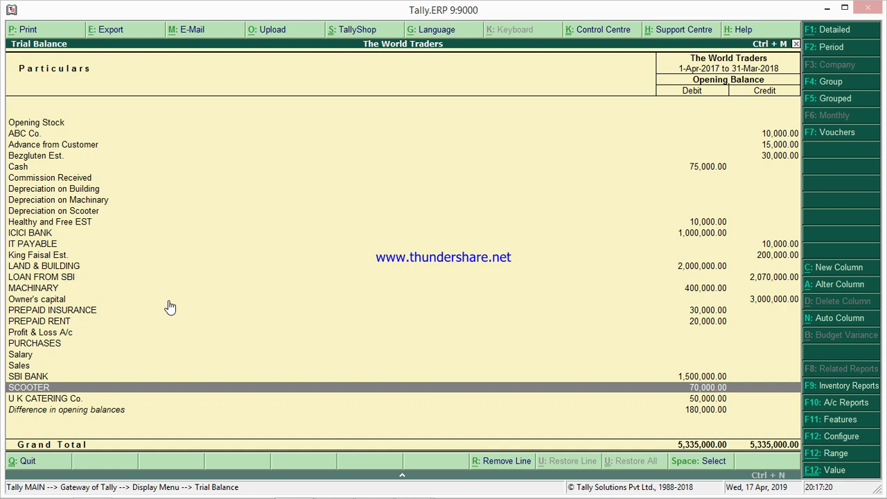
key("Up")
key("Up")
key("Up")
key("Up")
key("Up")
key("Up")
key("Up")
key("Up")
key("Up")
key("Up")
key("Up")
key("Up")
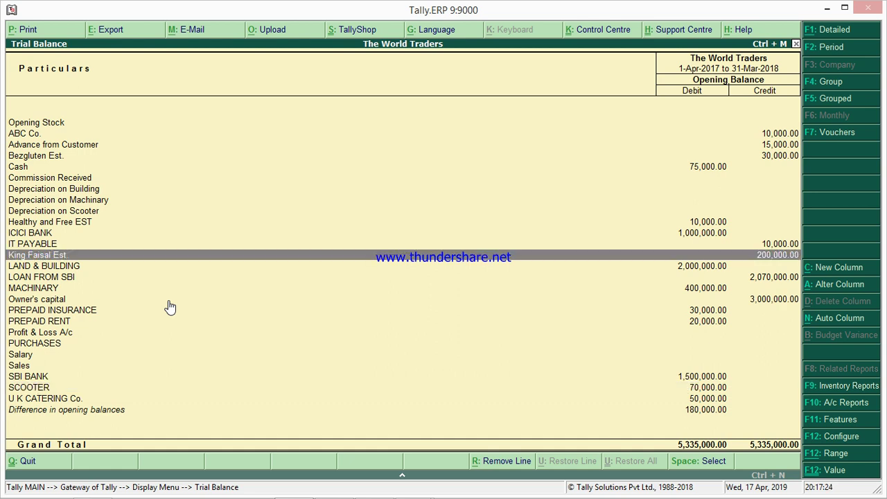
key("ctrl+Return")
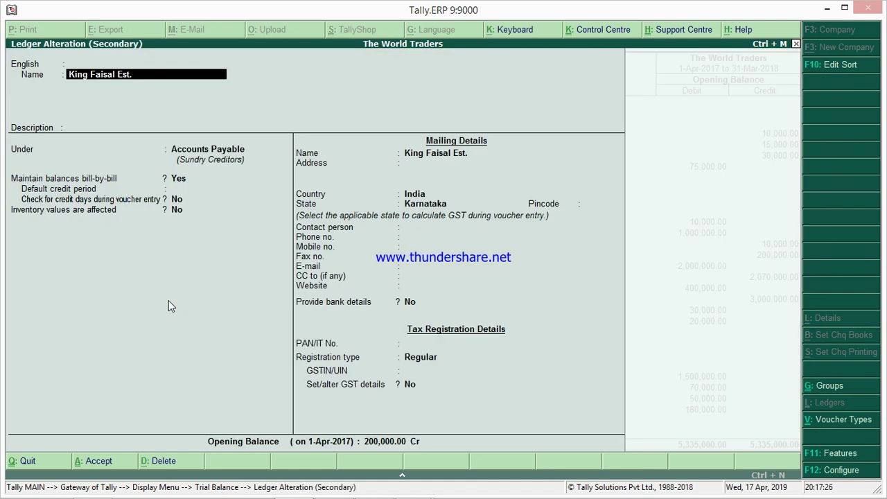
Set the King Faisal Est. ledger's opening balance to 20,000 Cr and accept it with its bill-wise breakup.
left_click(383, 442)
key("Return")
key("alt+Tab")
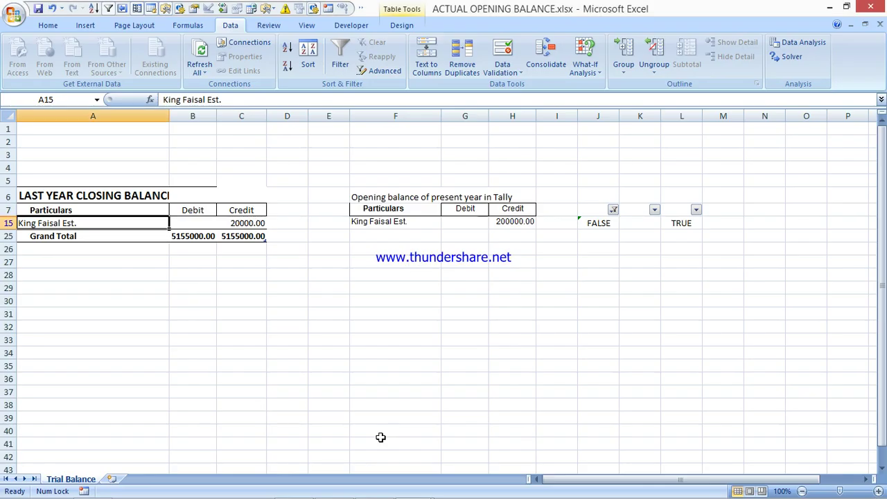
key("alt+Tab")
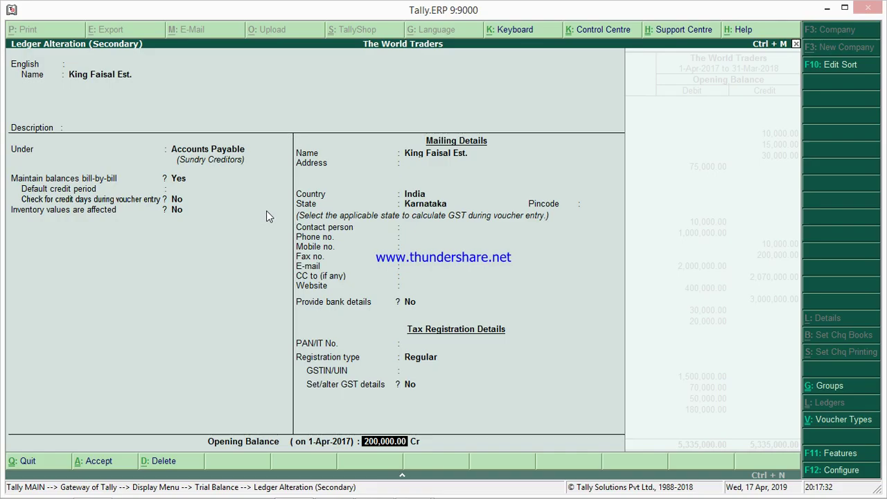
key("BackSpace")
type("20,000")
key("Return")
key("Return")
key("Return")
key("Return")
key("Return")
key("Return")
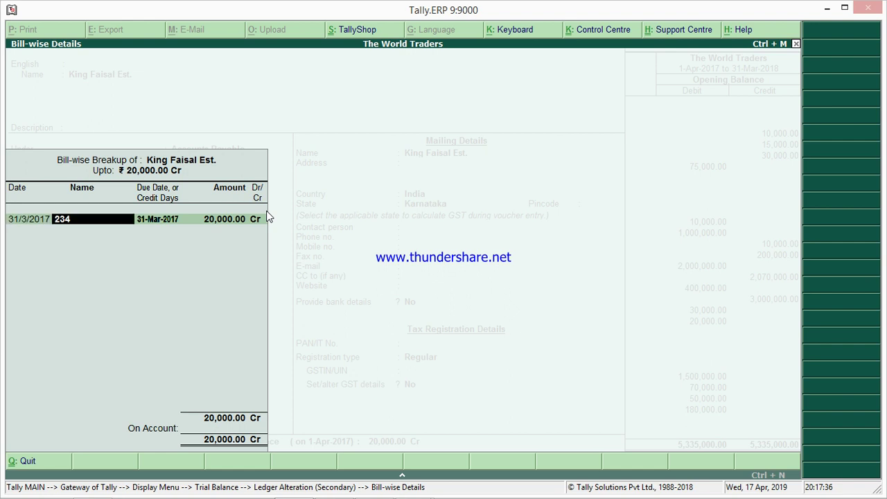
key("Return")
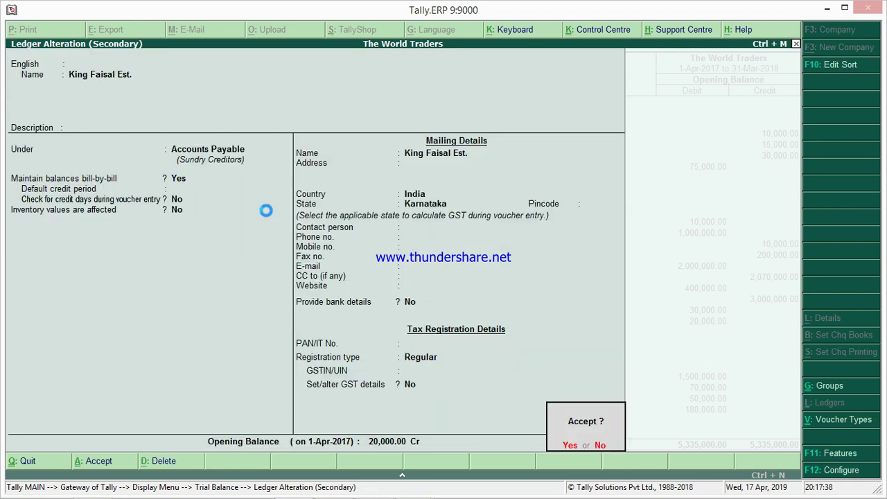
key("Return")
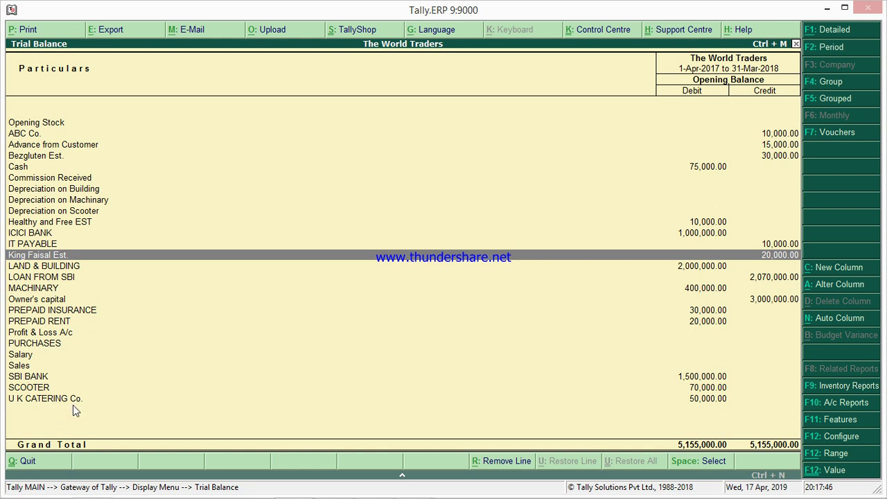
Switch to First class.txt in Notepad and review the list of covered topics down to the end of item 4.
key("alt+Tab")
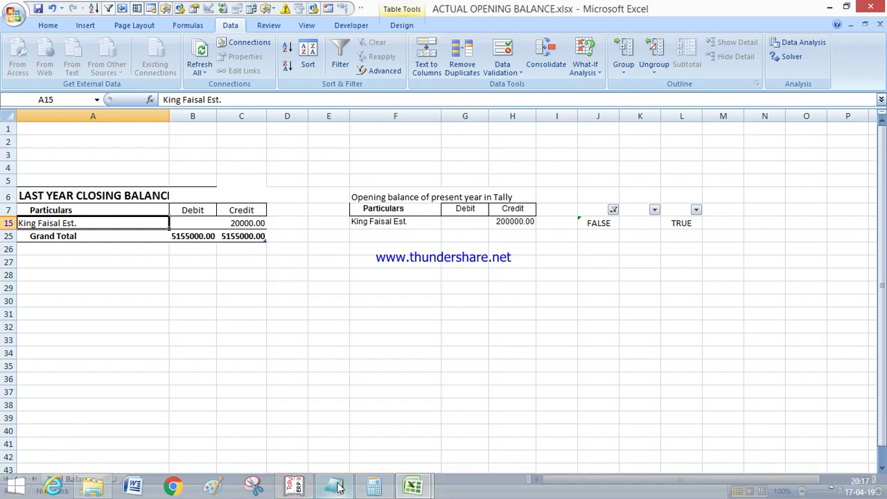
left_click(337, 487)
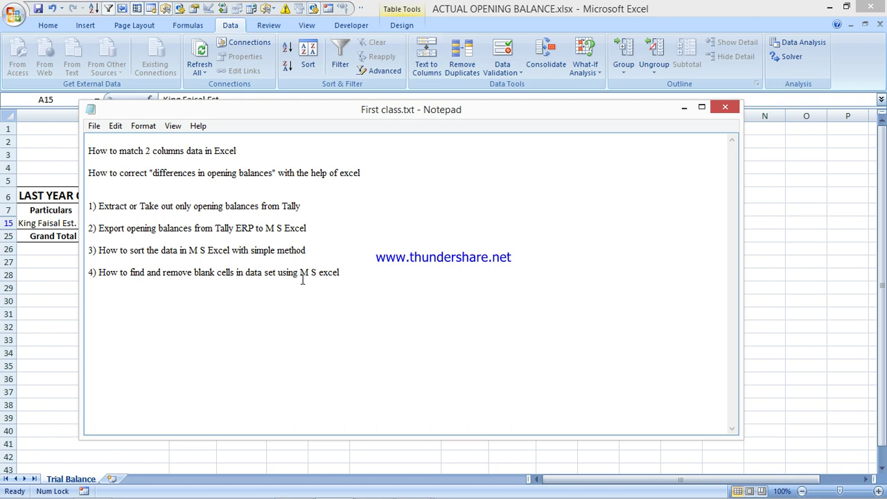
left_click(357, 278)
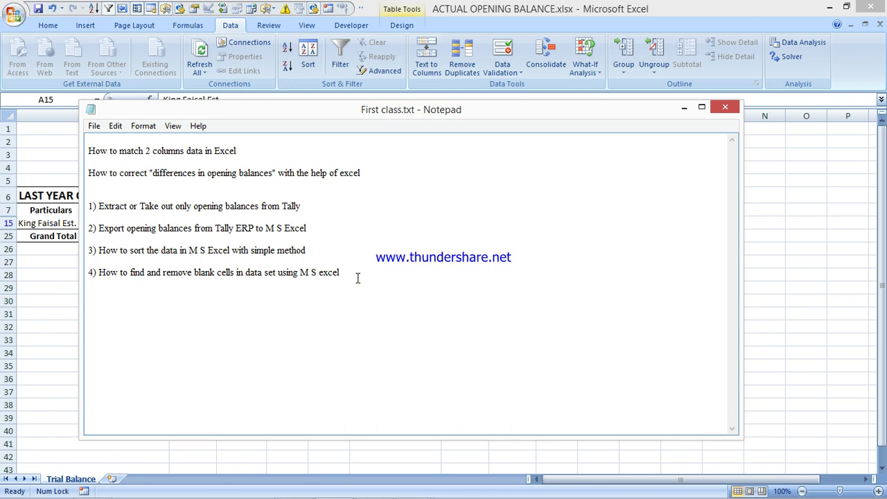